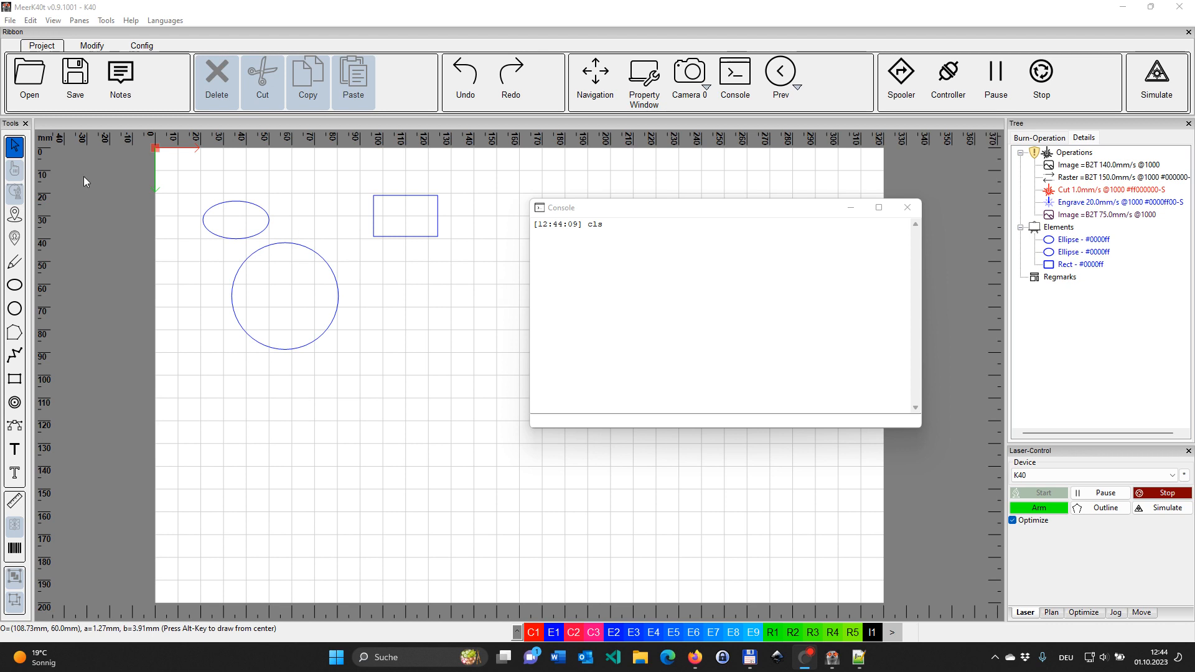
# Rotate and enlarge the rectangle to about 43 by 41 mm overall, and try parametric editing on it
pyautogui.click(295, 297)
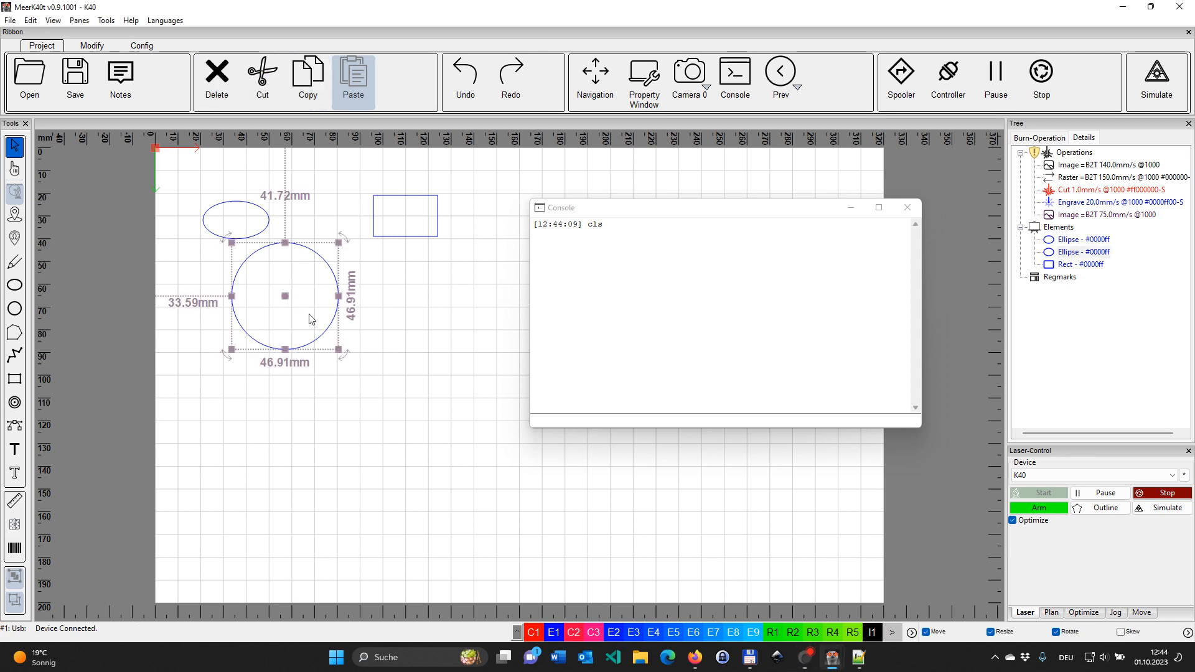
pyautogui.click(390, 221)
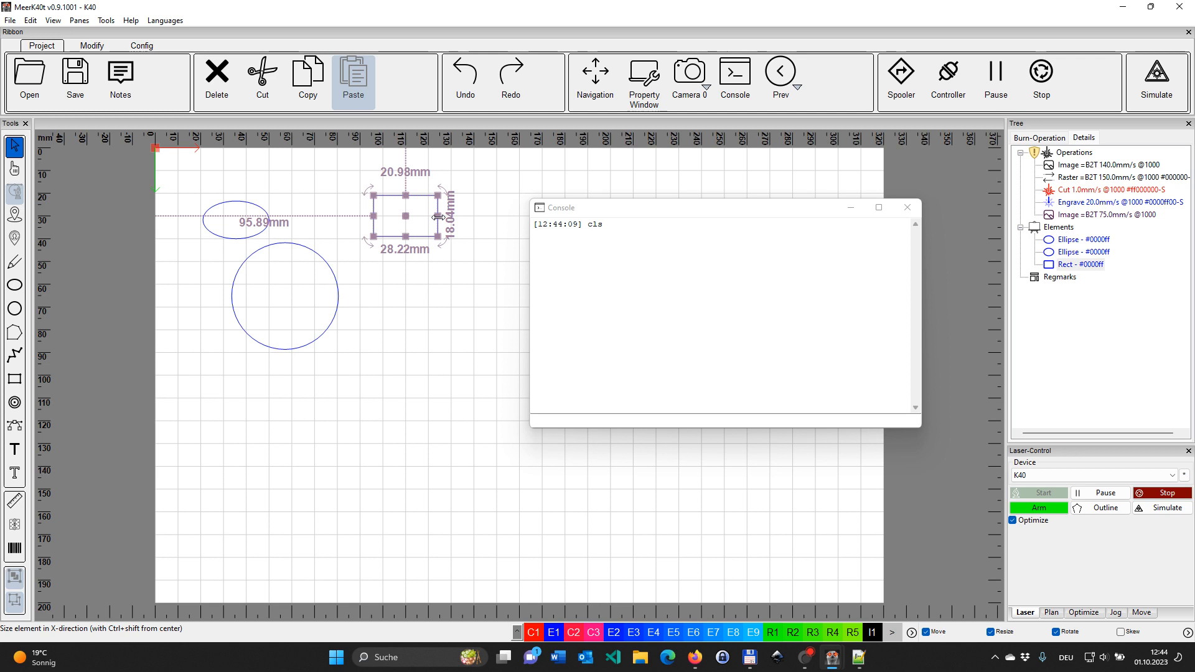
pyautogui.moveTo(437, 216); pyautogui.dragTo(429, 286)
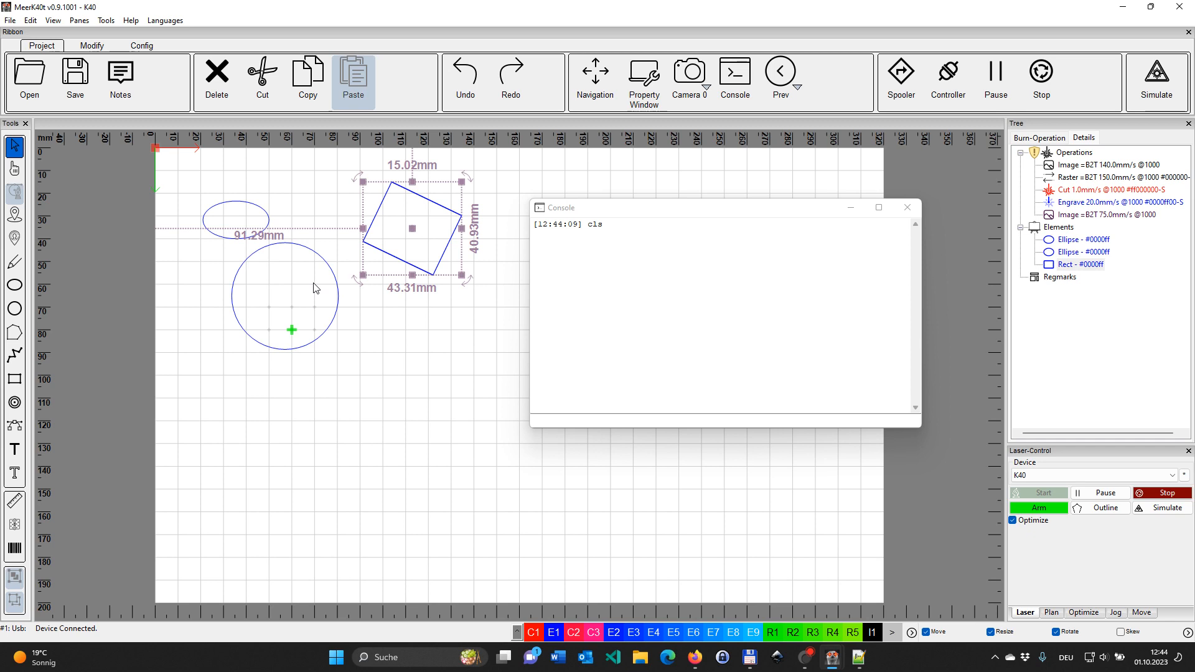
pyautogui.click(15, 169)
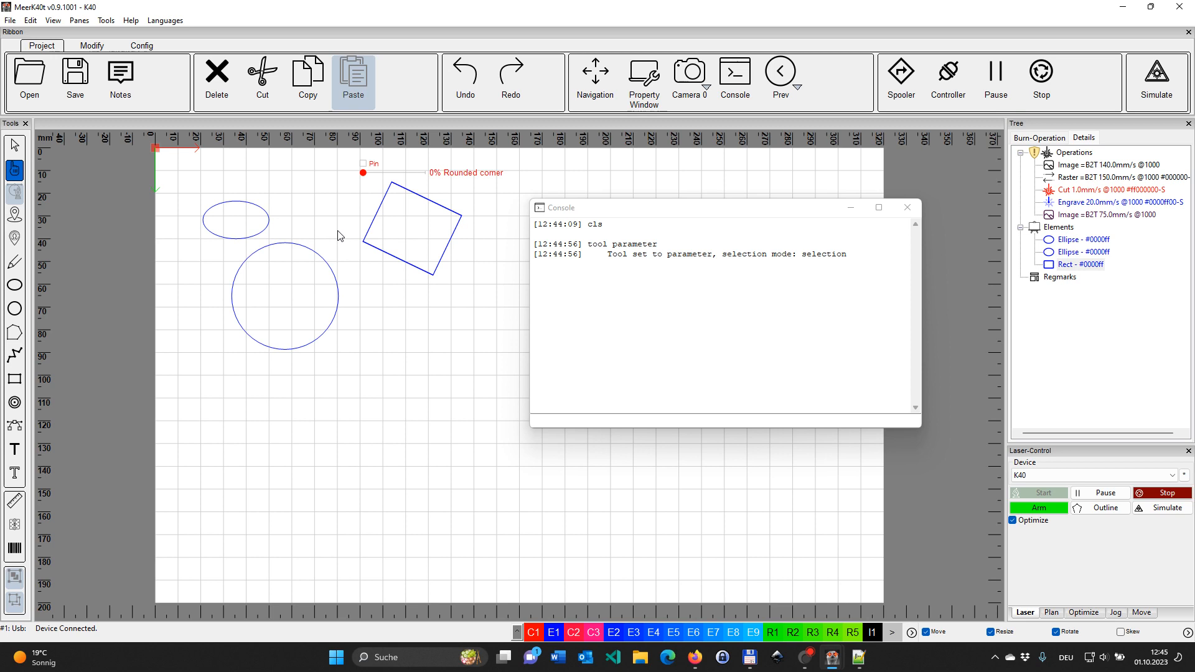
pyautogui.click(19, 146)
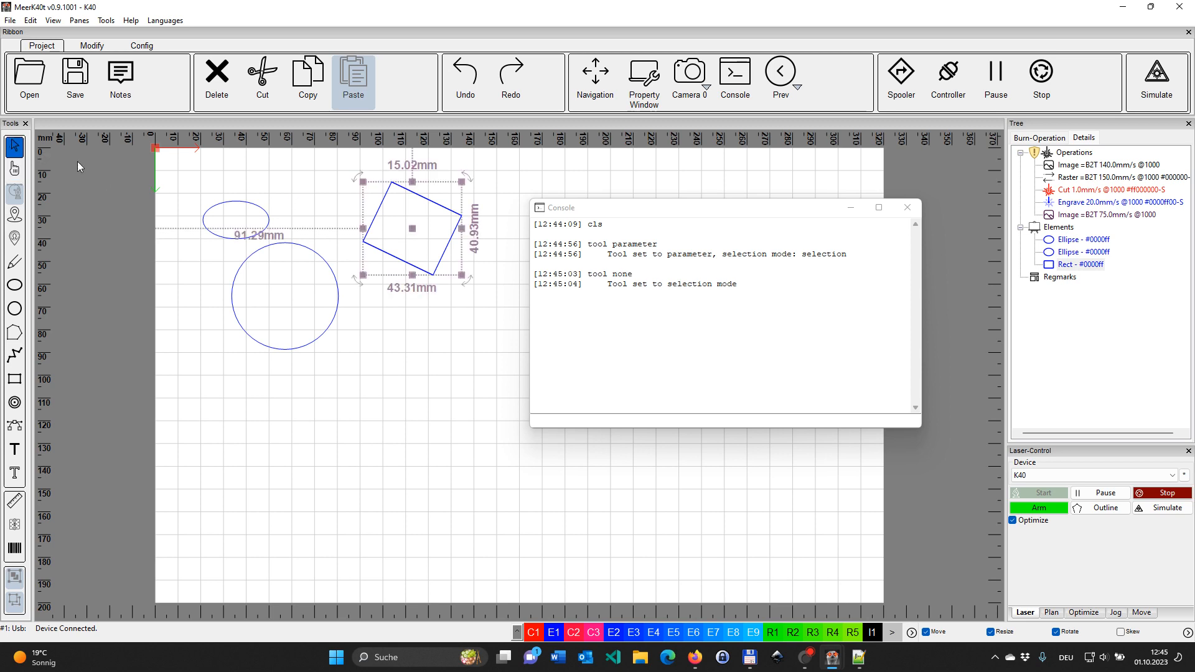
# Use parametric editing on the circle to move its centre below the rectangle and shrink it to about 32 mm in diameter
pyautogui.click(393, 323)
pyautogui.click(295, 279)
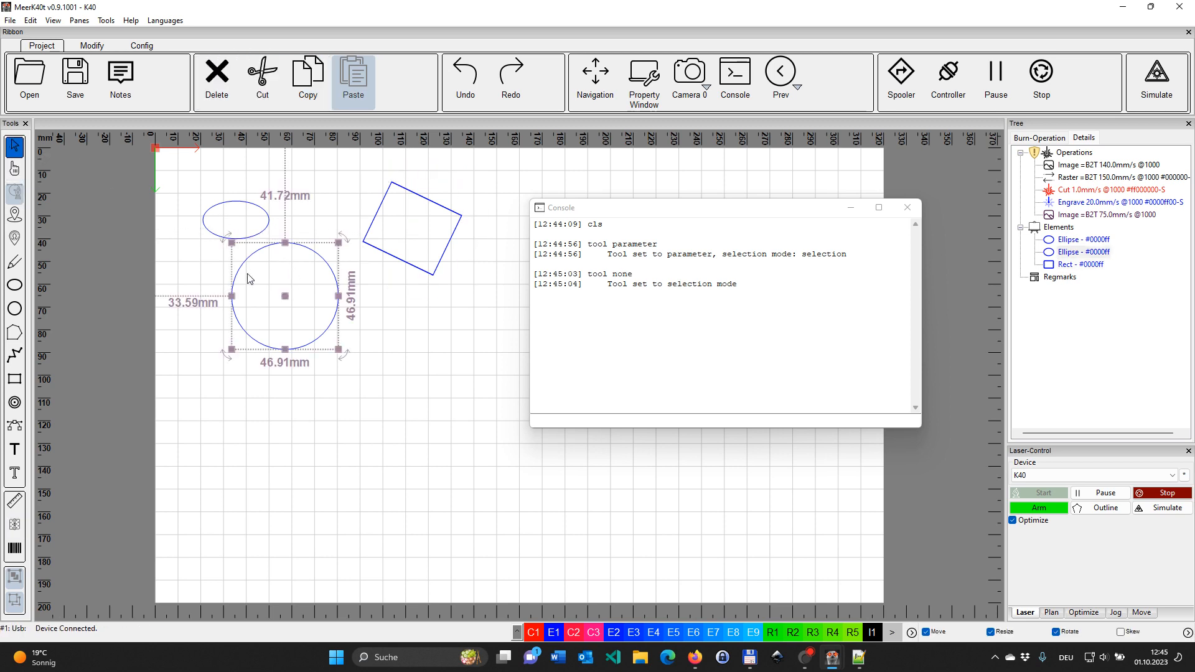
pyautogui.click(15, 169)
pyautogui.moveTo(325, 264); pyautogui.dragTo(395, 327)
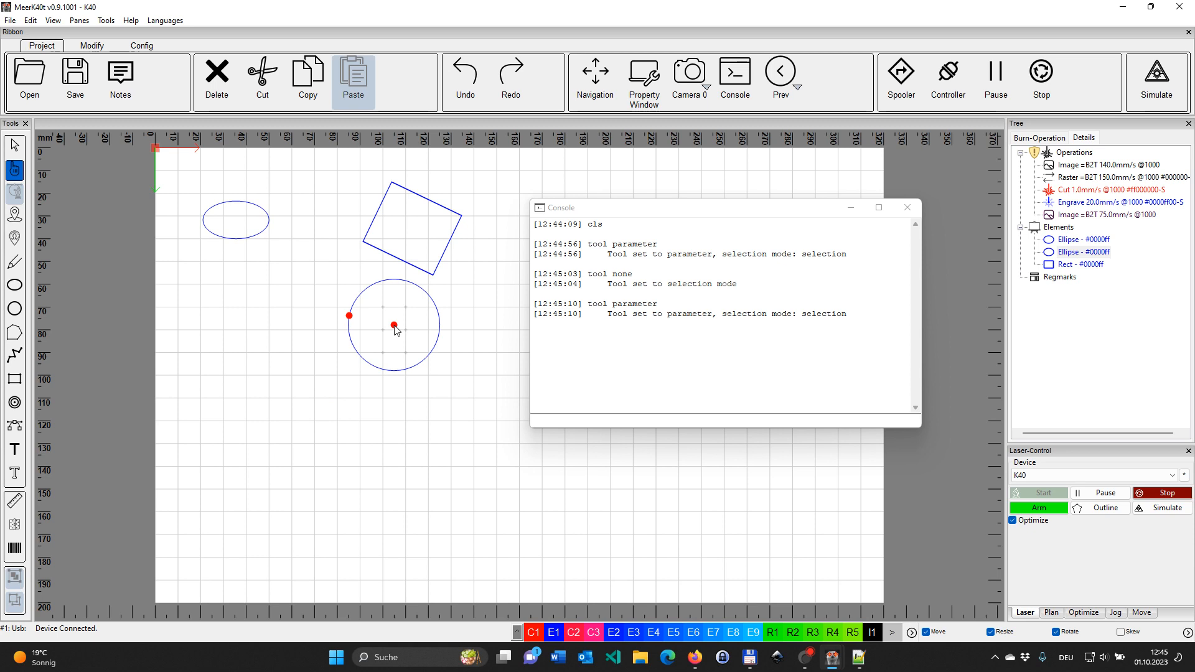
pyautogui.moveTo(396, 329); pyautogui.dragTo(365, 354)
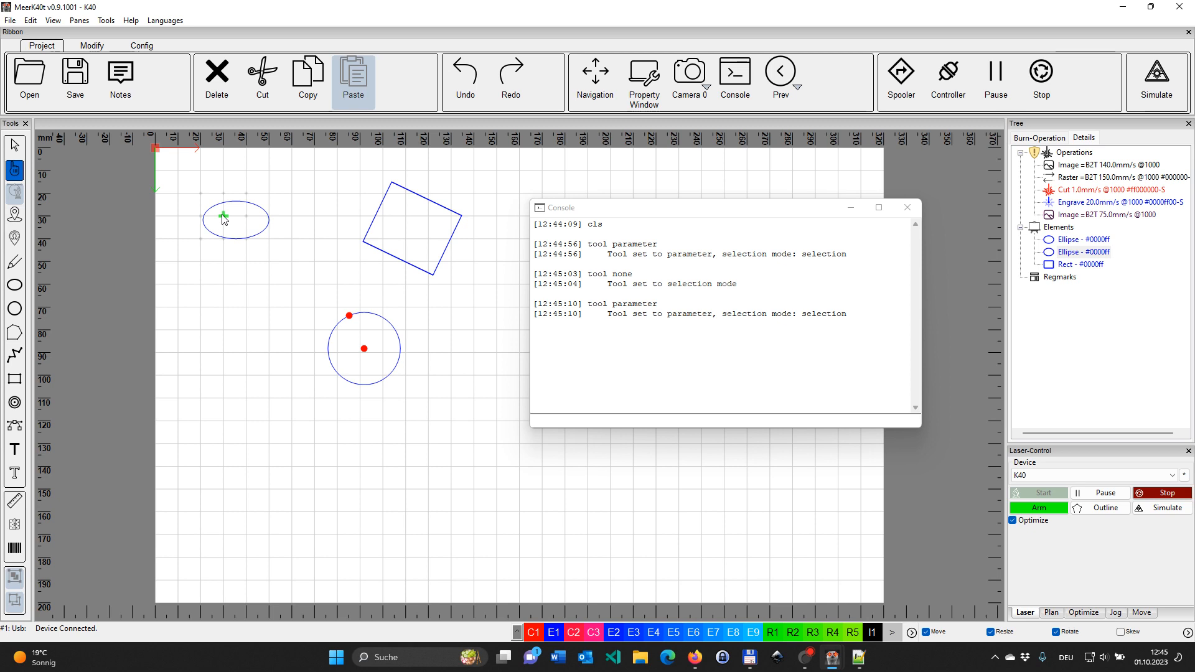
pyautogui.click(14, 145)
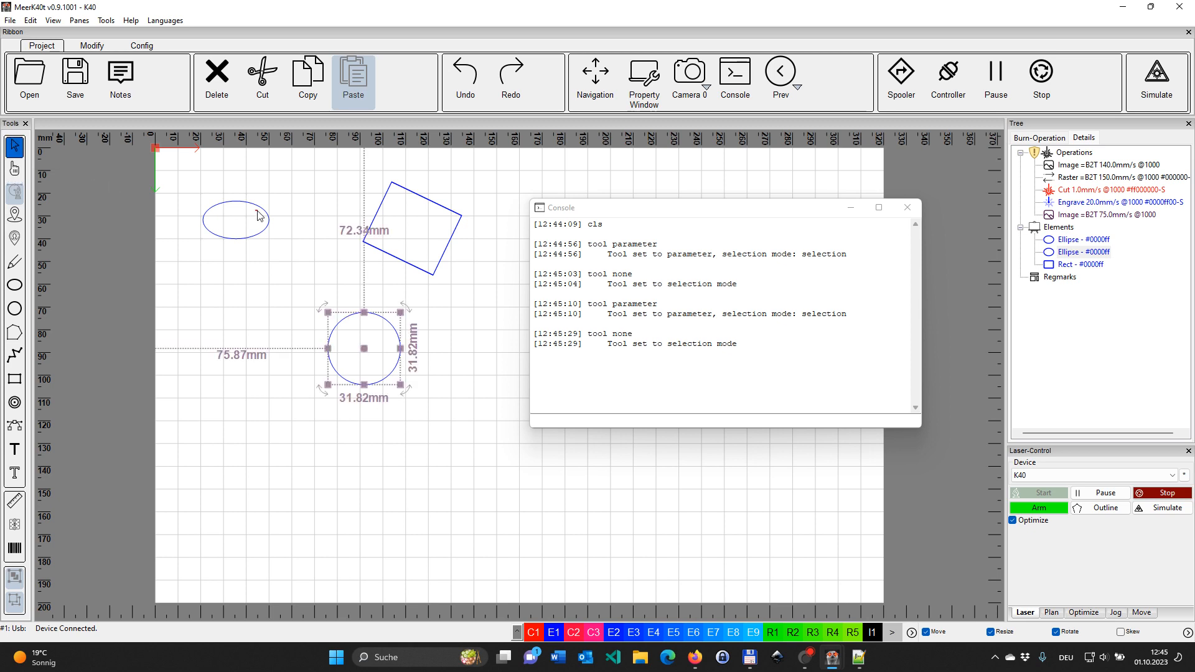
# Use parametric editing to resize the small ellipse to about 33 by 20 mm
pyautogui.click(257, 215)
pyautogui.click(14, 169)
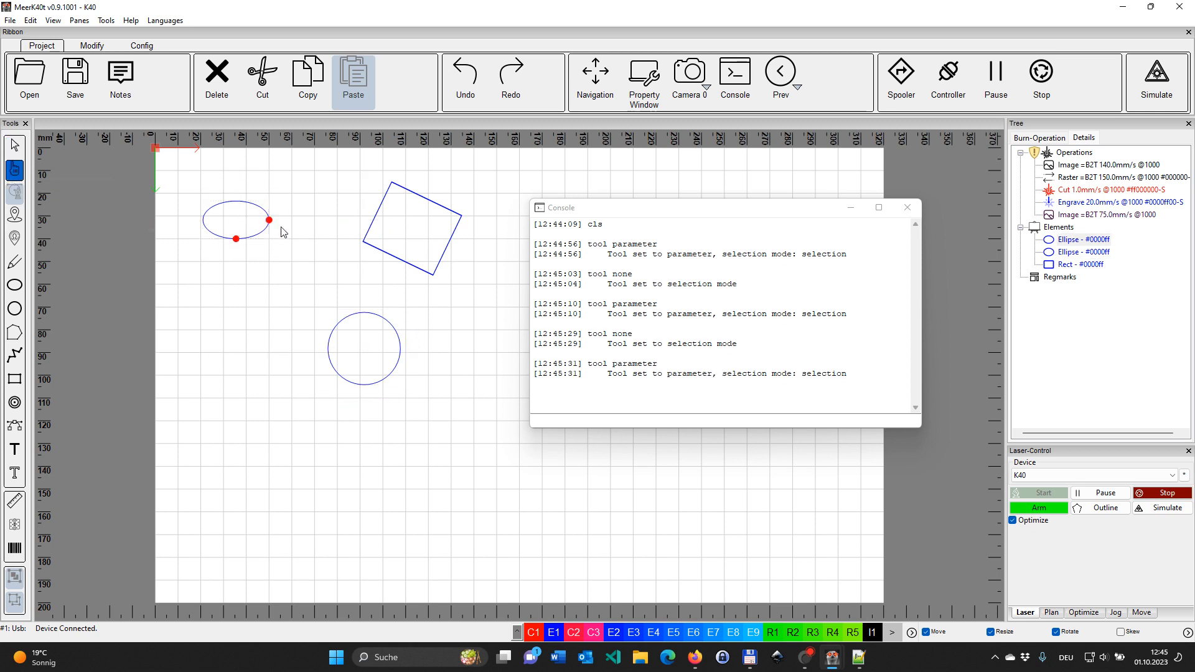
pyautogui.moveTo(268, 219); pyautogui.dragTo(240, 241)
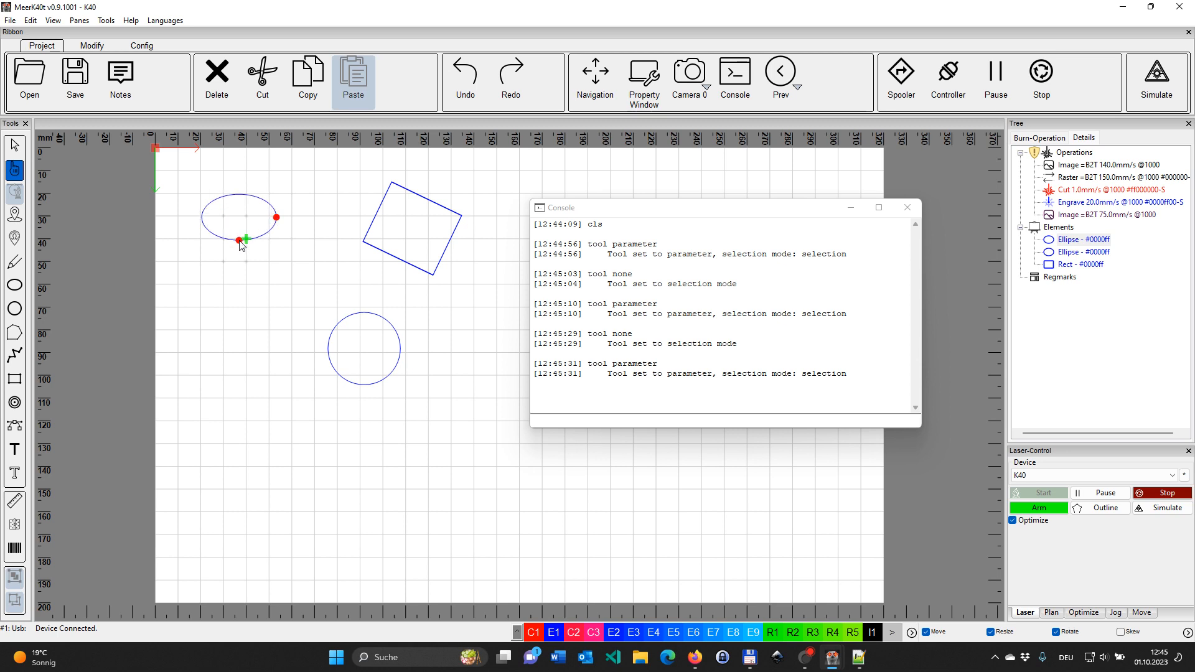
pyautogui.click(15, 145)
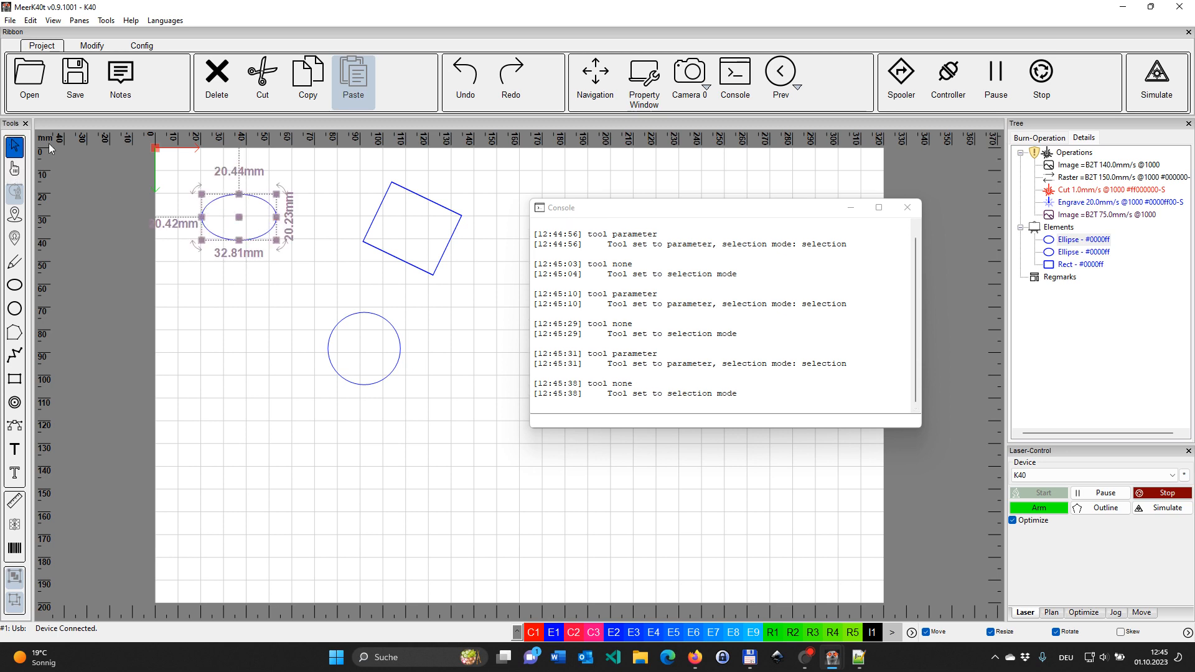
# Round the rotated rectangle's corners to 44% with parametric editing and return to regular selection
pyautogui.click(425, 203)
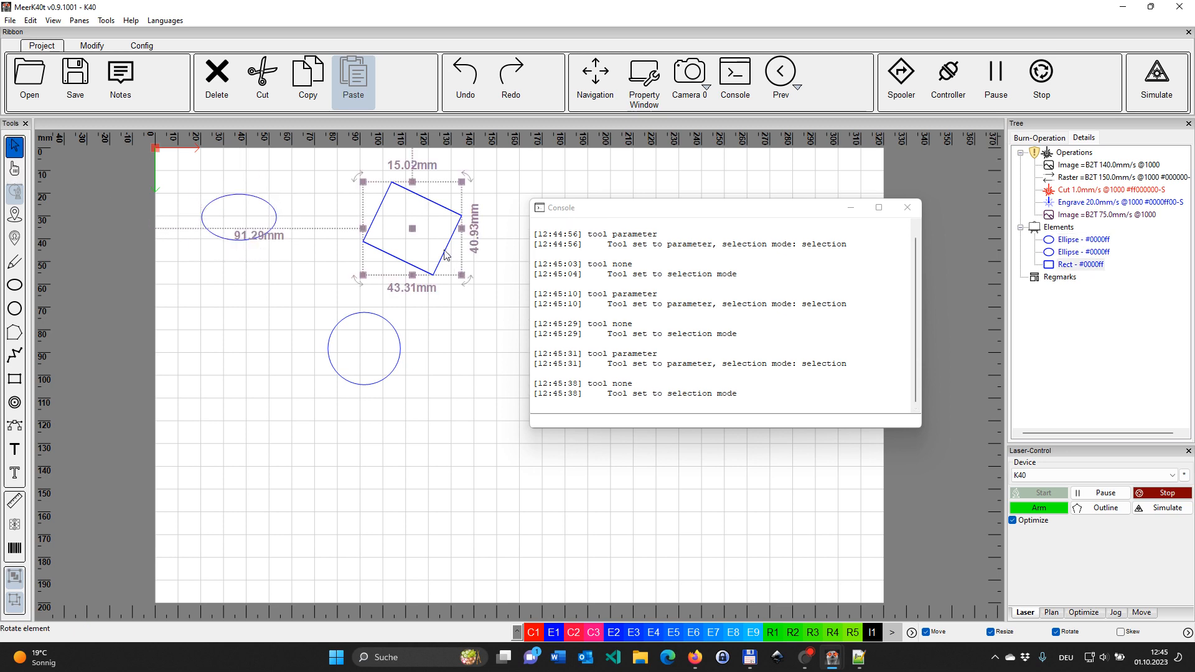
pyautogui.click(15, 169)
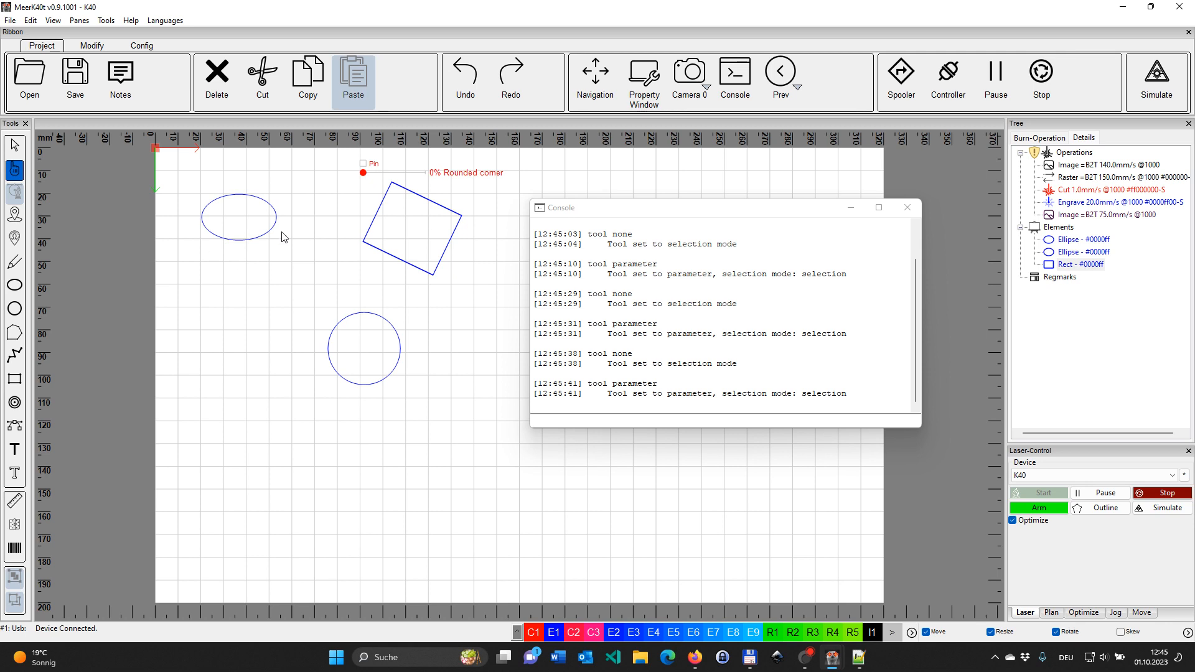
pyautogui.moveTo(365, 177); pyautogui.dragTo(395, 180)
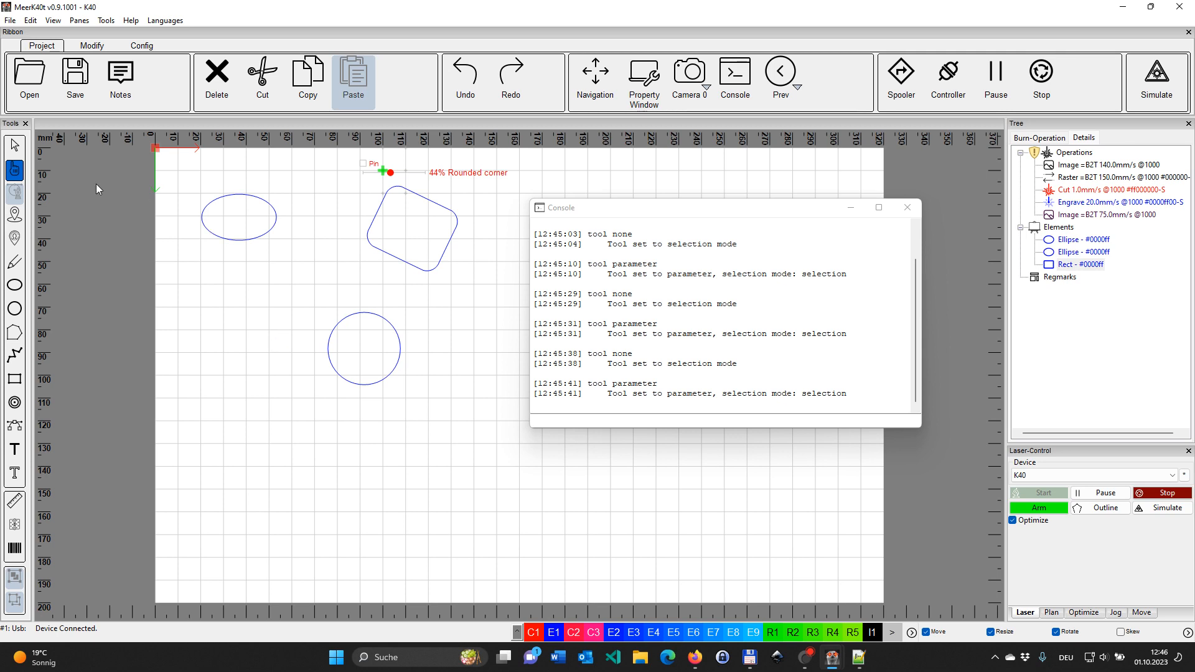
pyautogui.click(22, 150)
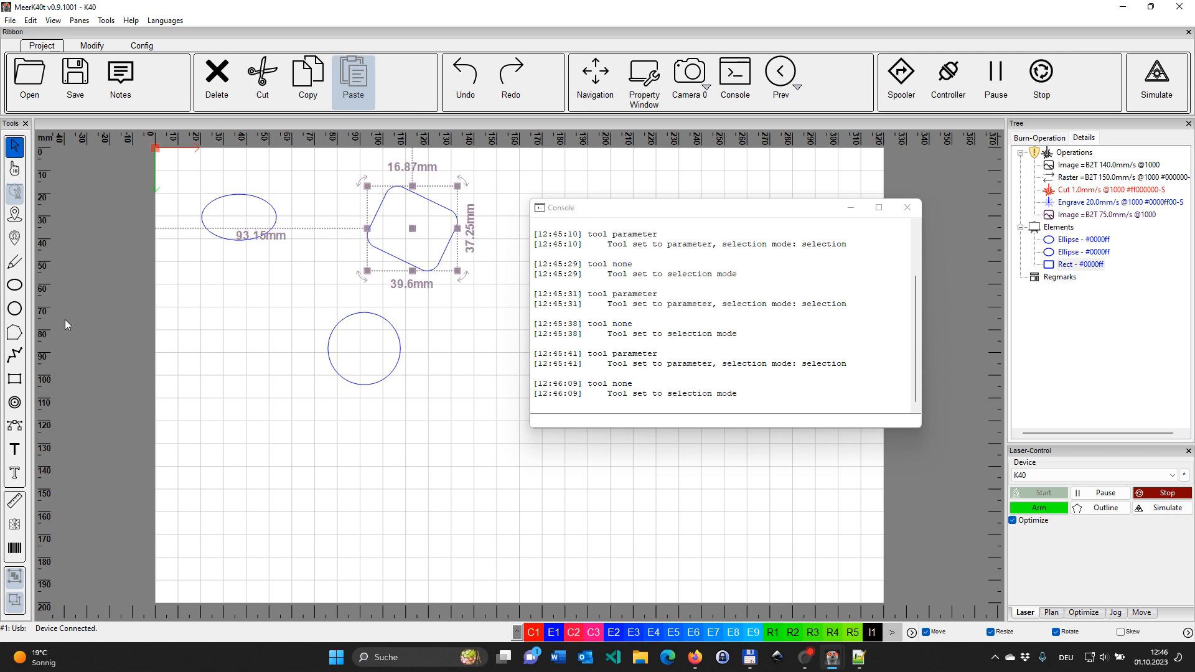
# Draw a free-form seven-point polygon about 40 by 50 mm below the ellipse
pyautogui.click(18, 342)
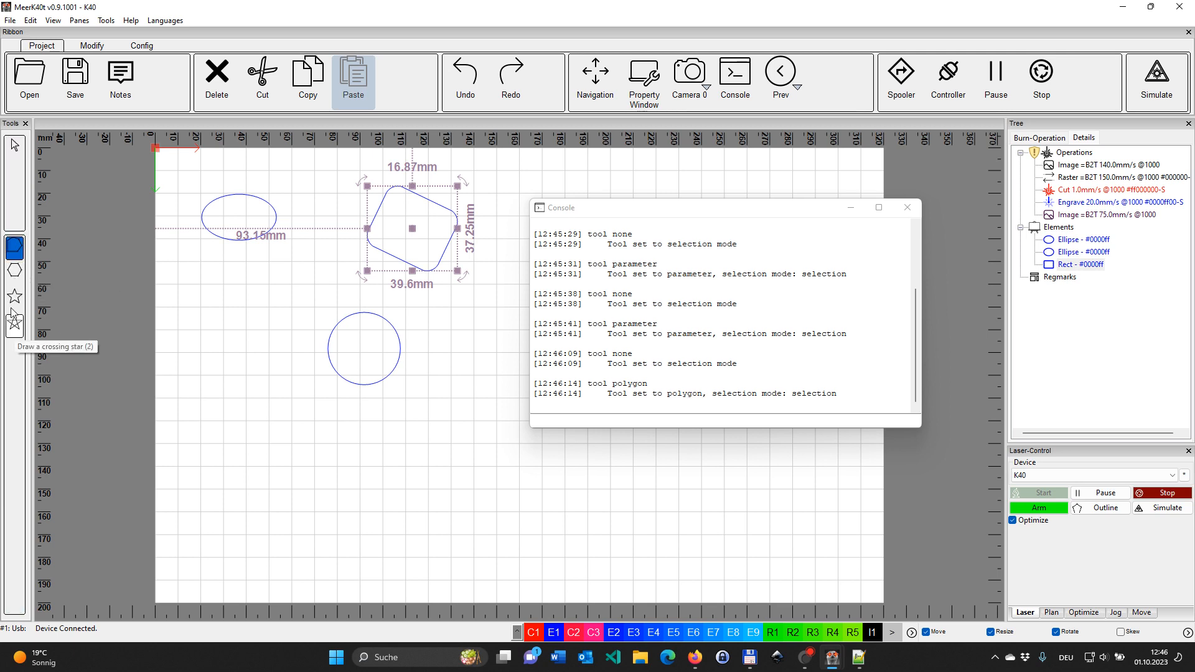
pyautogui.click(14, 247)
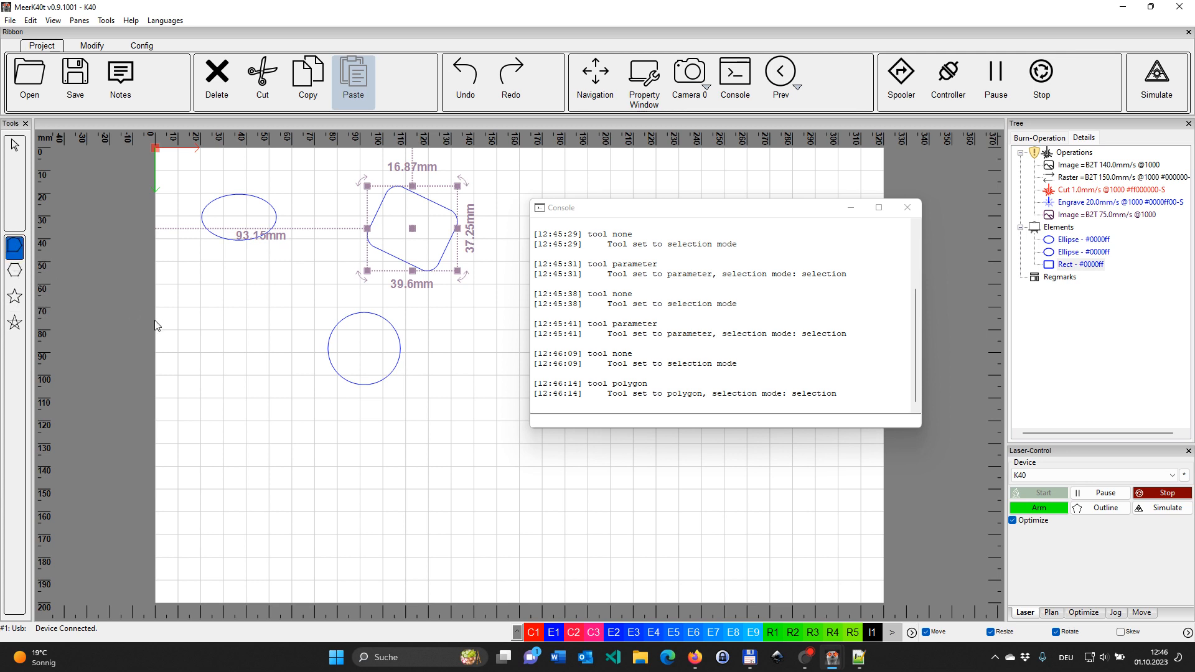
pyautogui.click(199, 327)
pyautogui.click(246, 285)
pyautogui.click(269, 330)
pyautogui.click(201, 398)
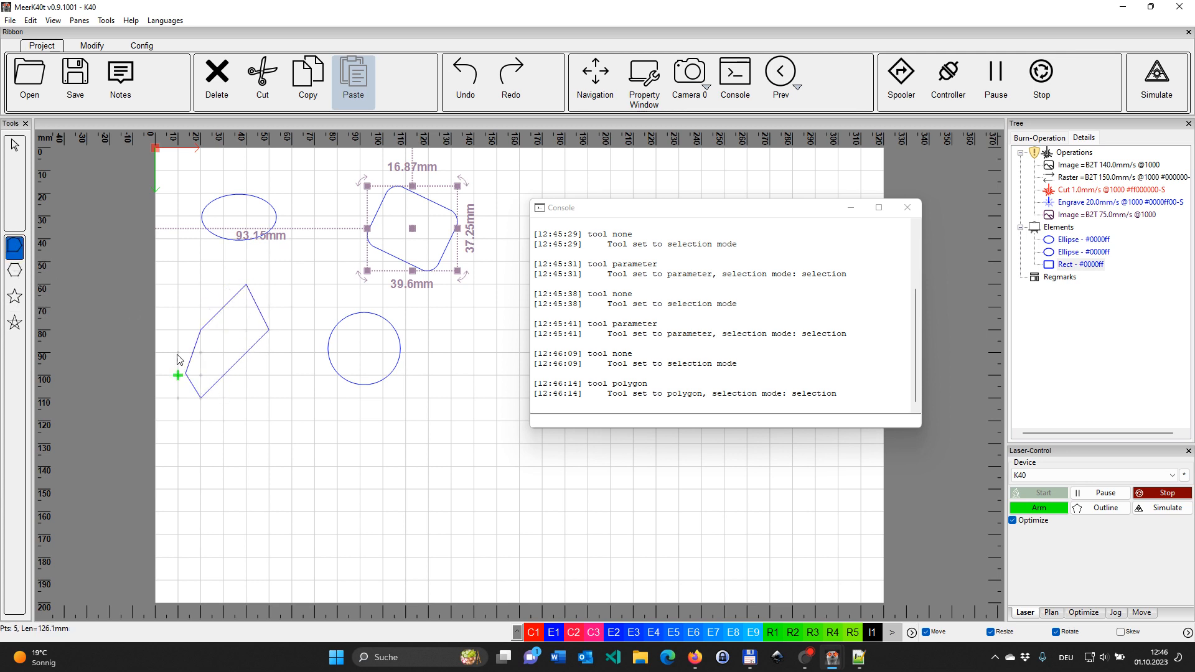
pyautogui.click(178, 353)
pyautogui.click(223, 352)
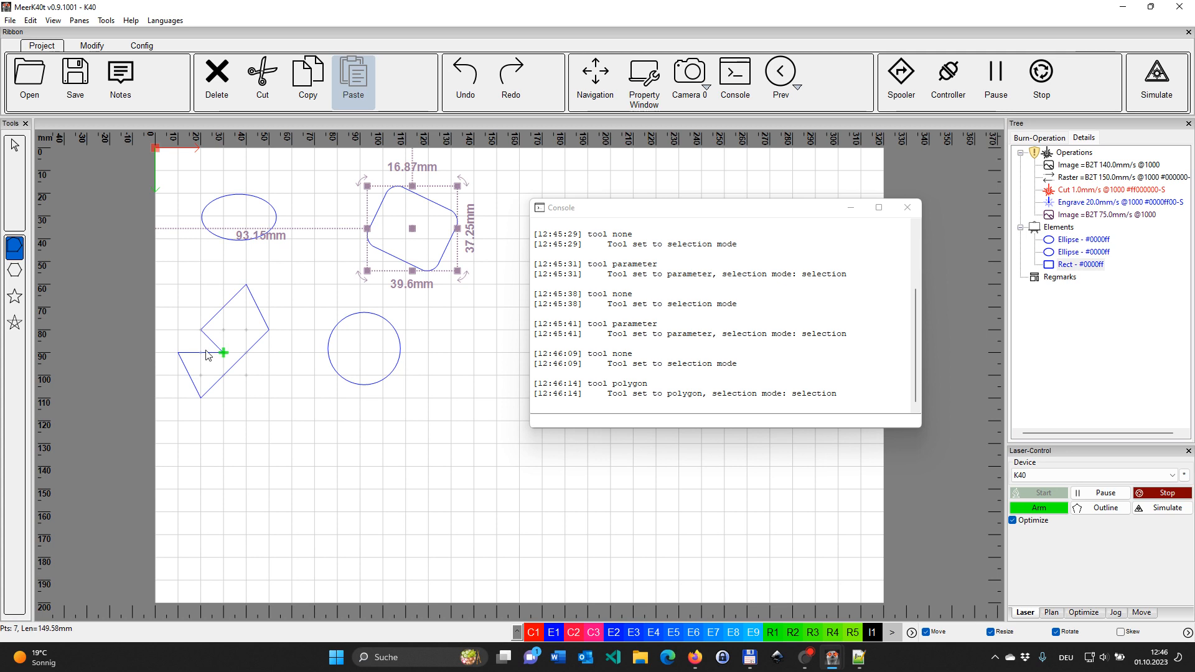
pyautogui.doubleClick(178, 307)
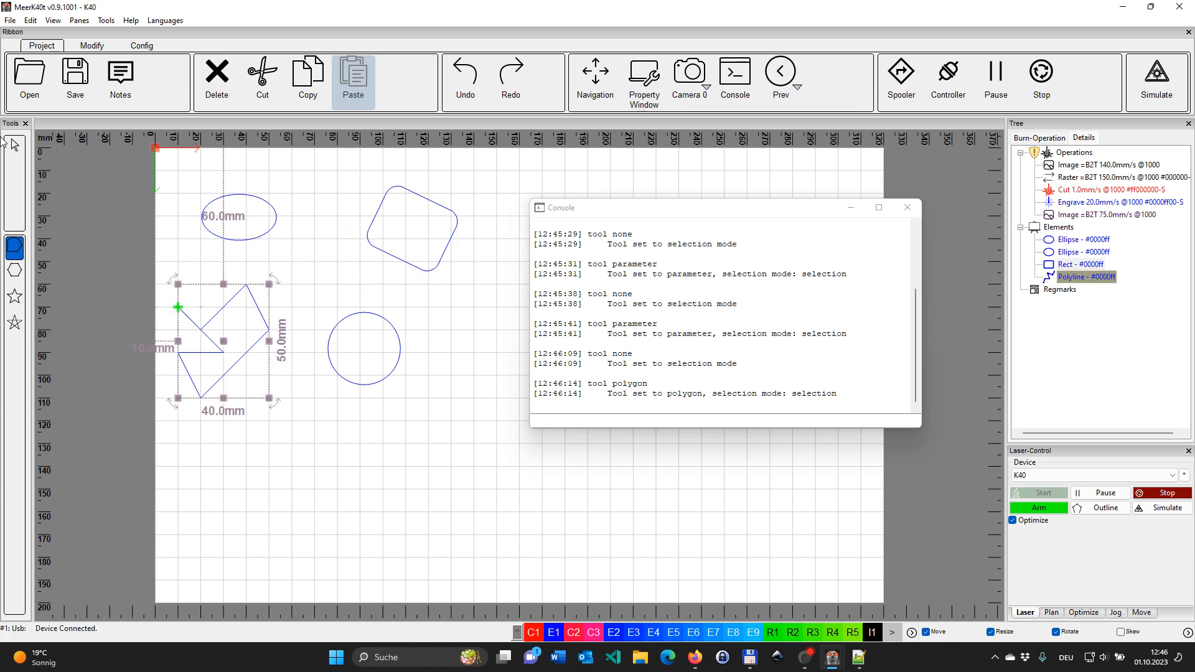
# Select all the drawn shapes on the bed and delete them
pyautogui.click(15, 149)
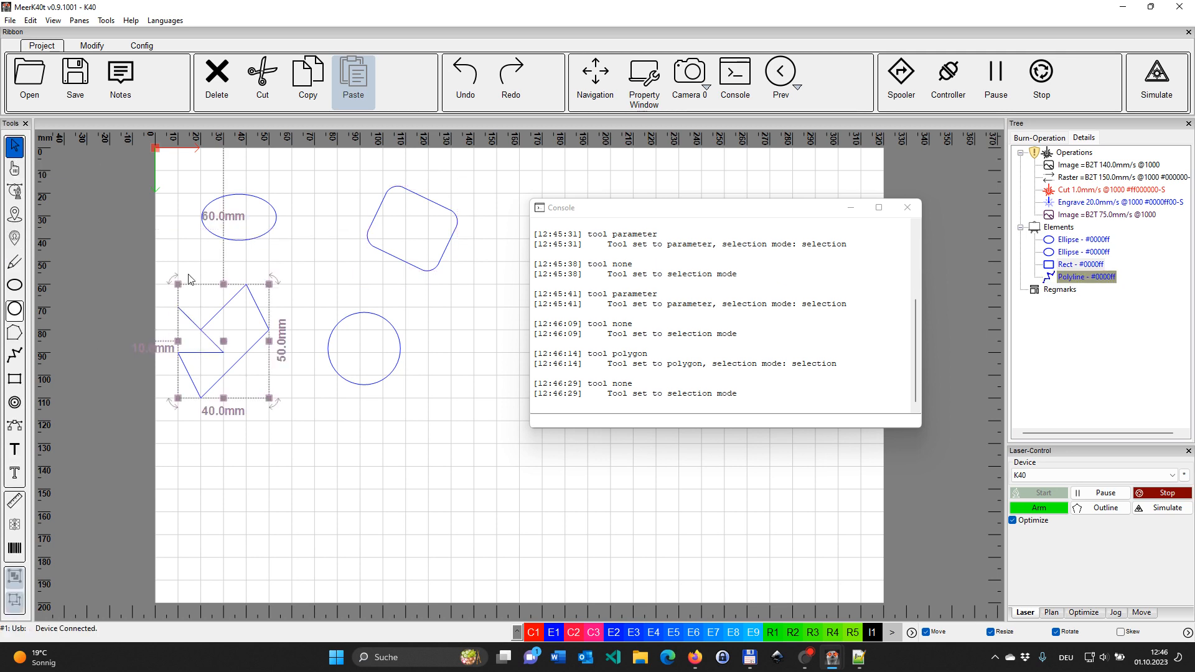
pyautogui.moveTo(98, 166); pyautogui.dragTo(505, 435)
pyautogui.press('Delete')
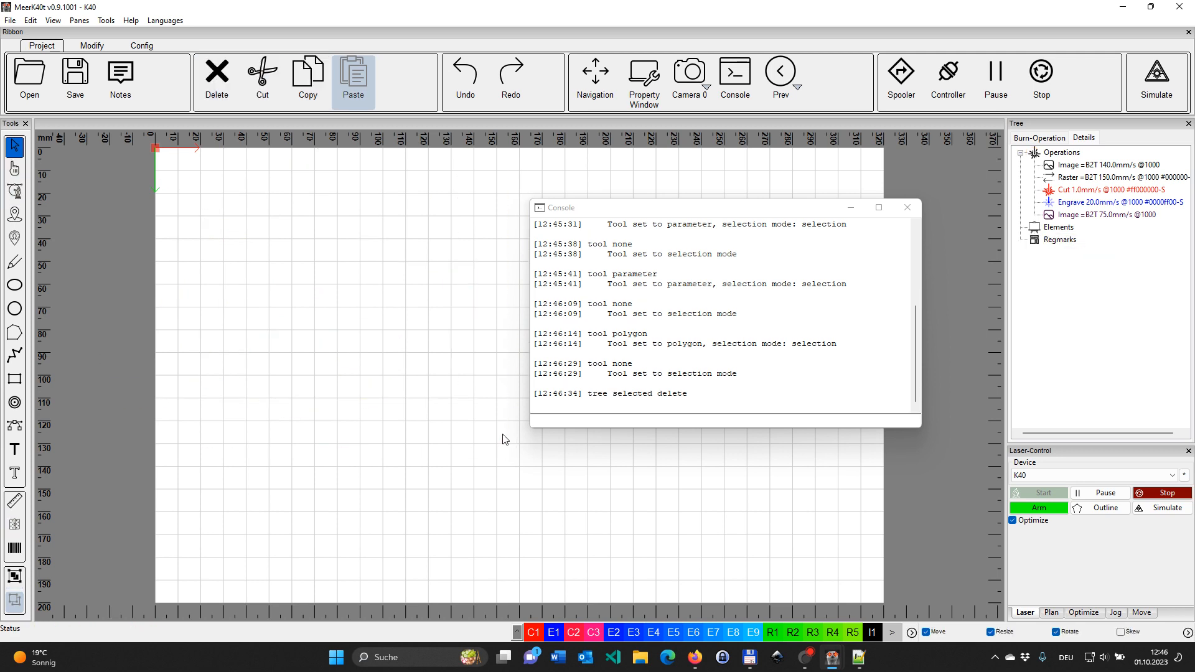
# Draw a regular polygon centred at 40 mm, 60 mm with a radius of about 36 mm
pyautogui.click(14, 333)
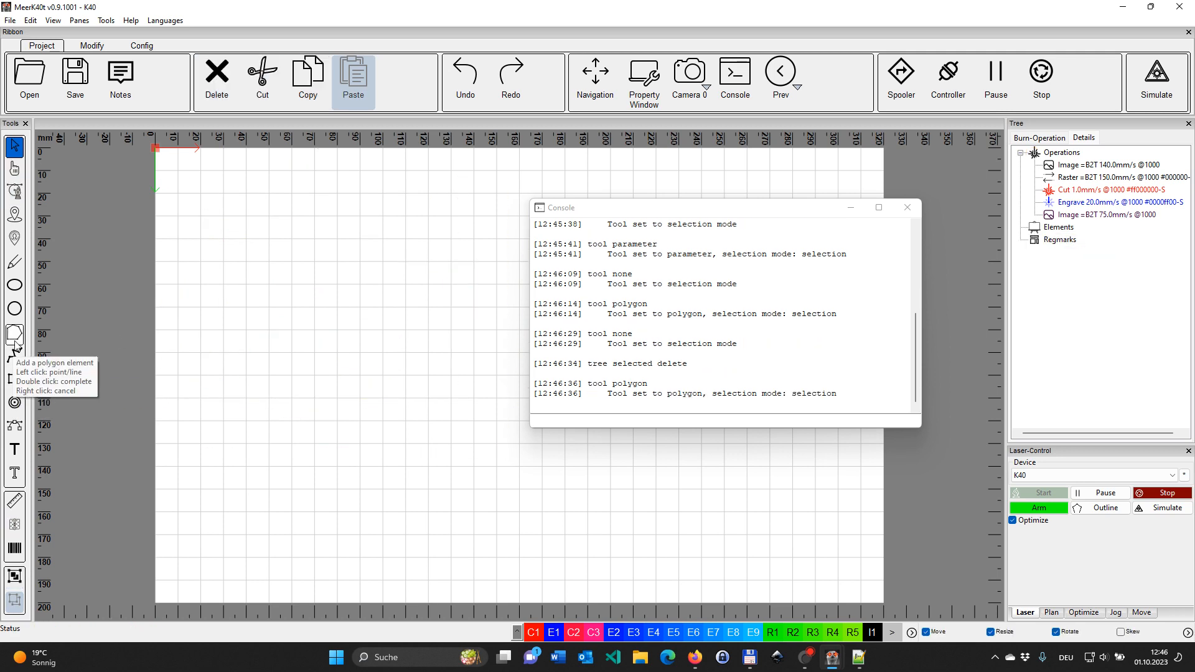
pyautogui.click(15, 269)
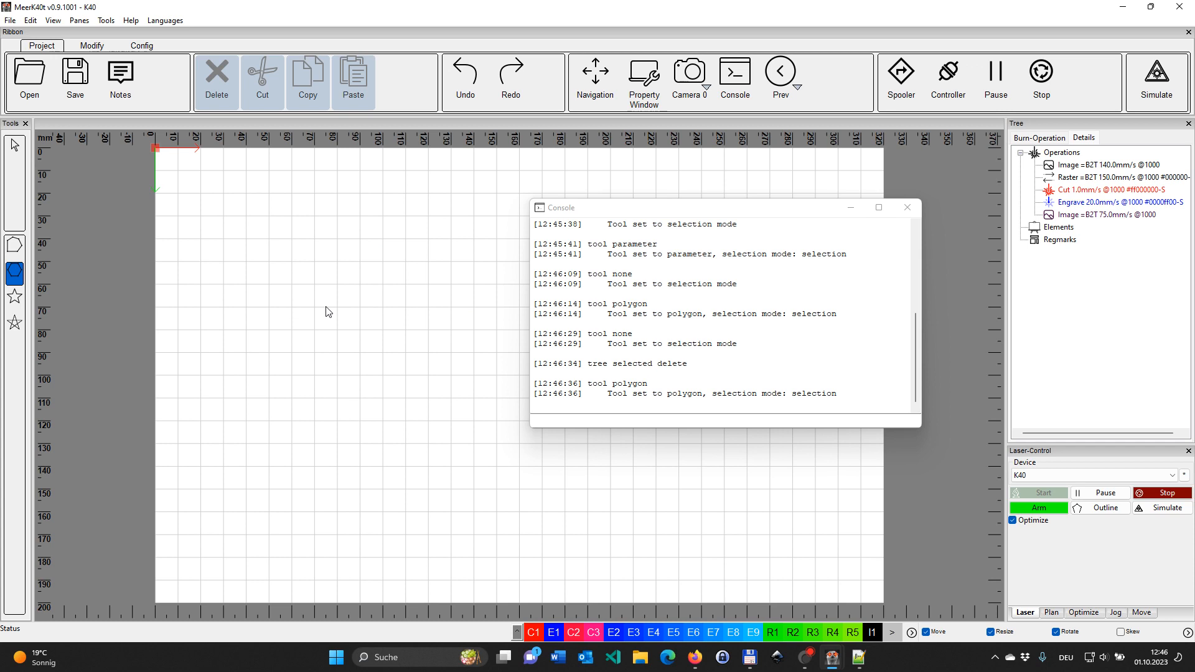
pyautogui.click(246, 284)
pyautogui.click(315, 239)
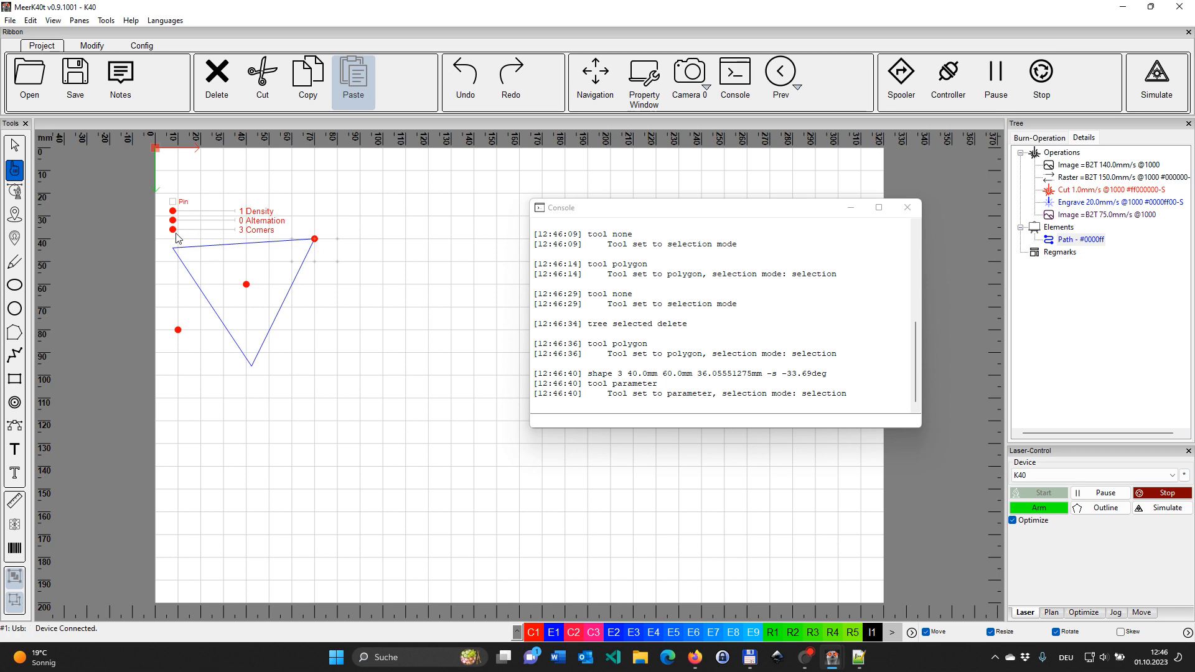
# Set the regular polygon's corners to 6 through its parameters and return to regular selection
pyautogui.moveTo(173, 230)
pyautogui.mouseDown()
pyautogui.moveTo(197, 232)
pyautogui.moveTo(178, 231)
pyautogui.mouseUp()
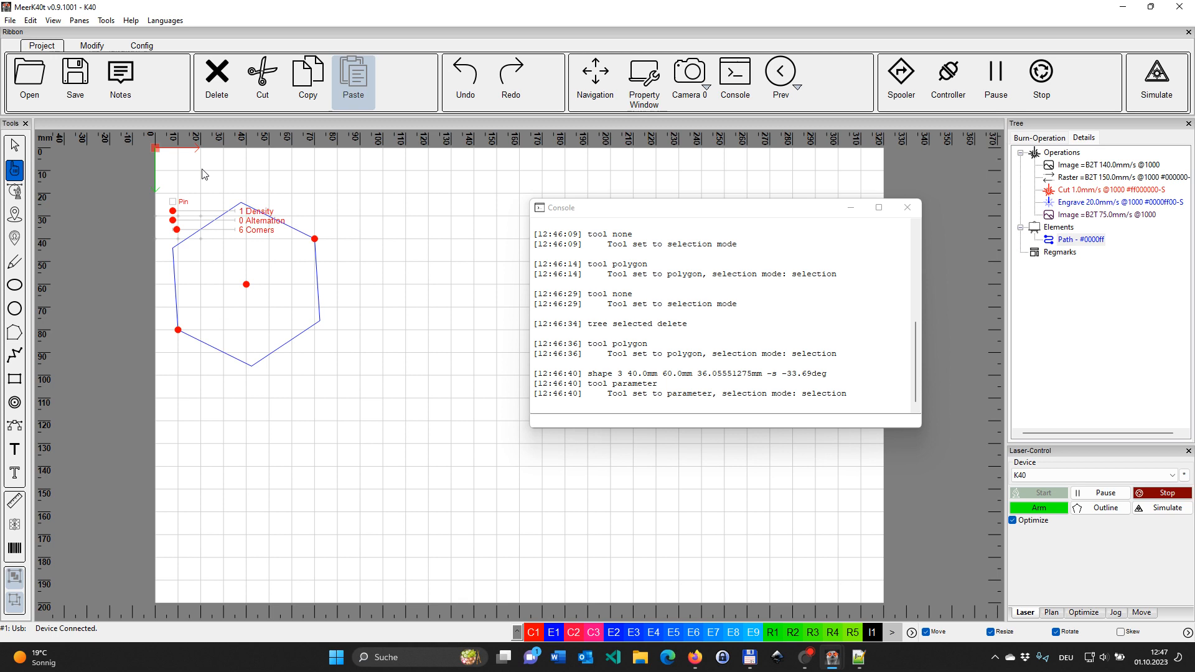
pyautogui.click(349, 211)
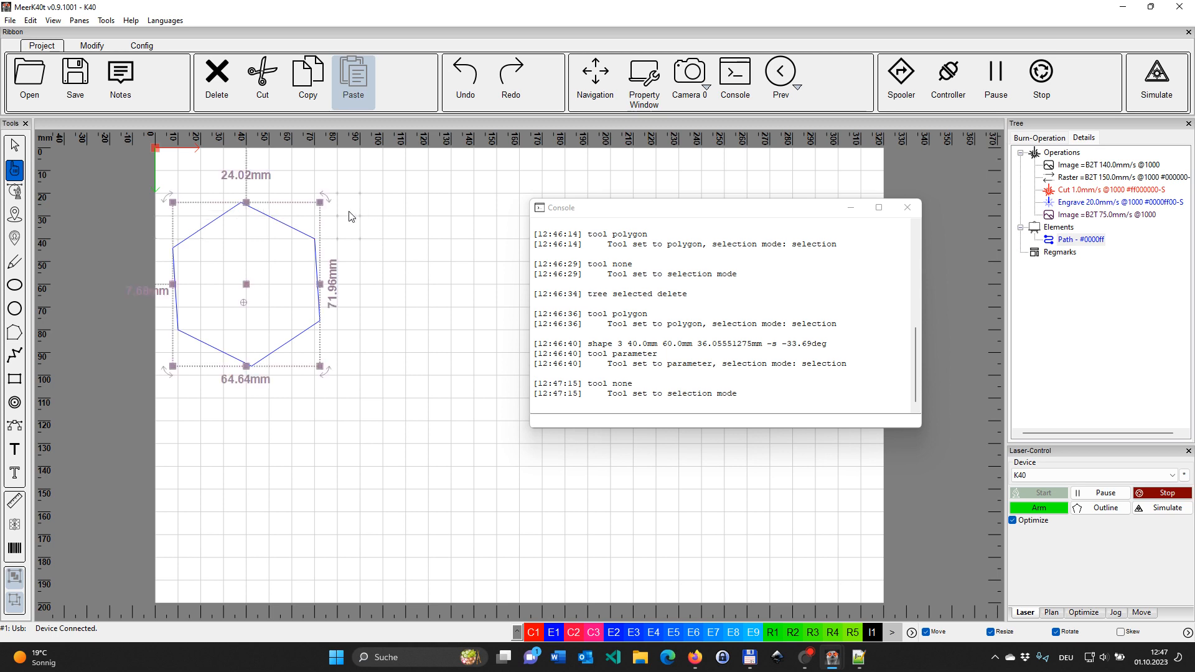
pyautogui.click(15, 170)
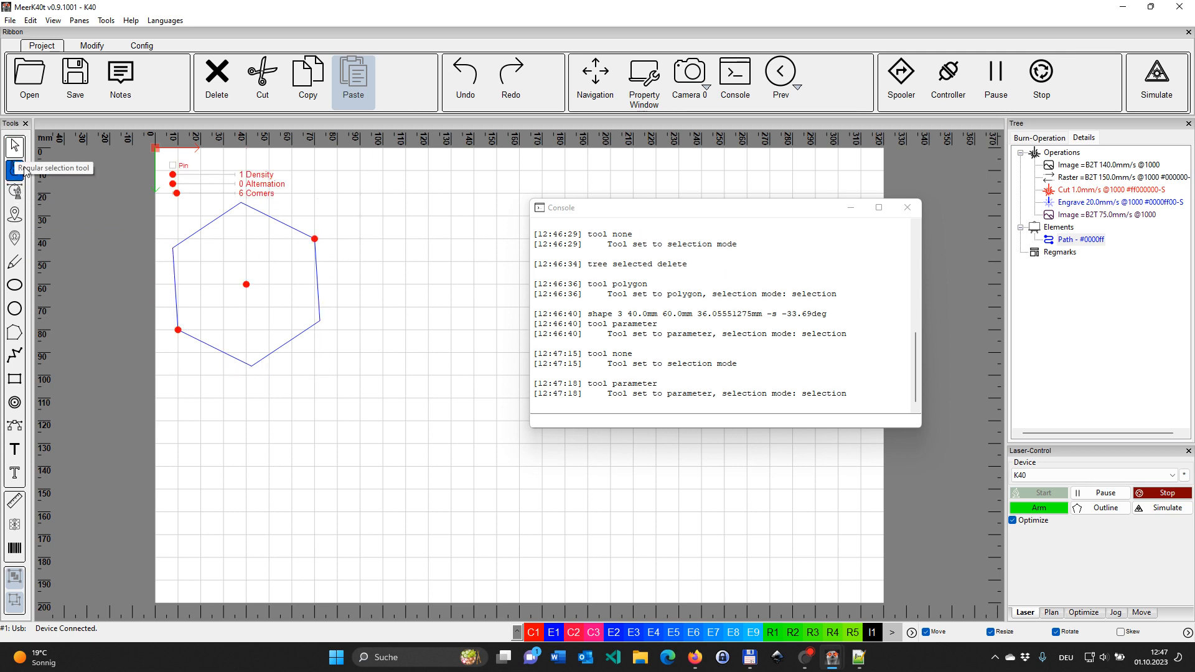
pyautogui.click(17, 146)
pyautogui.click(20, 151)
pyautogui.click(20, 152)
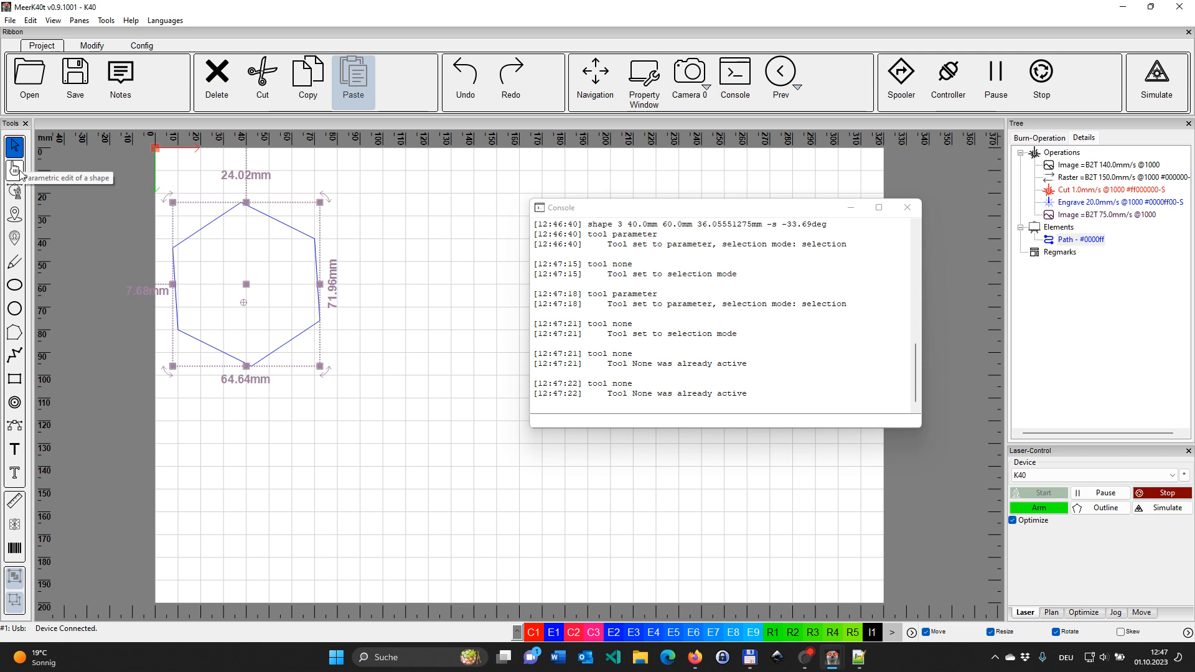
# Draw a star centred at 100 mm, 50 mm with a radius of about 36 mm, overlapping the hexagon's edge
pyautogui.click(14, 331)
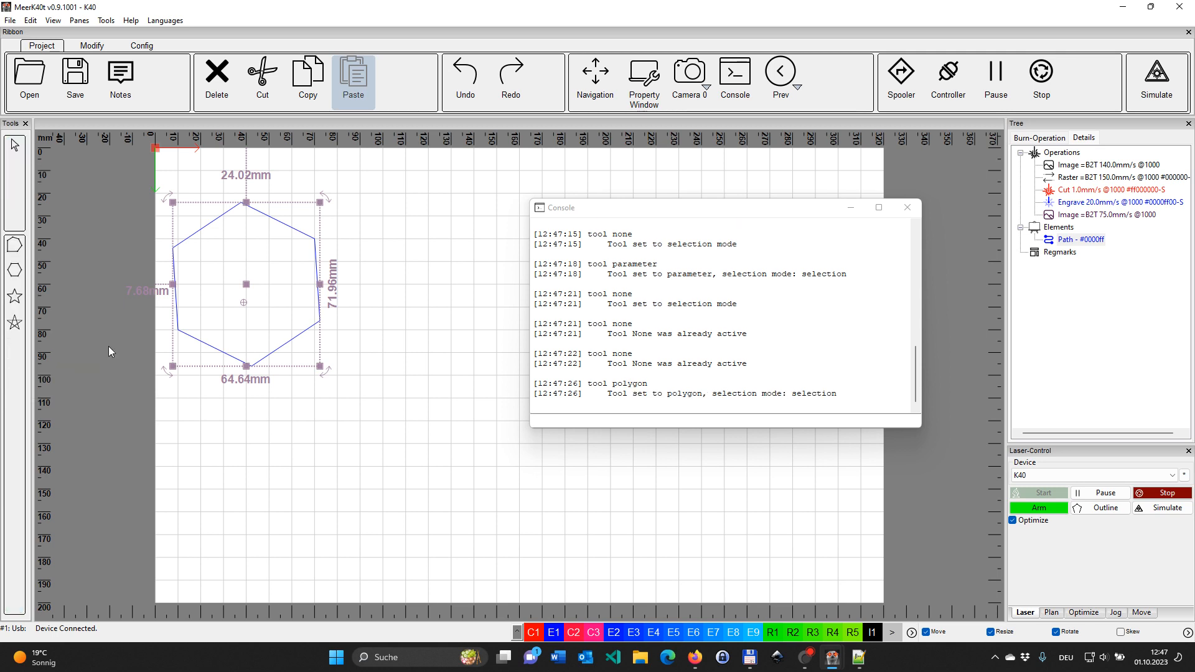
pyautogui.click(15, 298)
pyautogui.moveTo(382, 261); pyautogui.dragTo(451, 216)
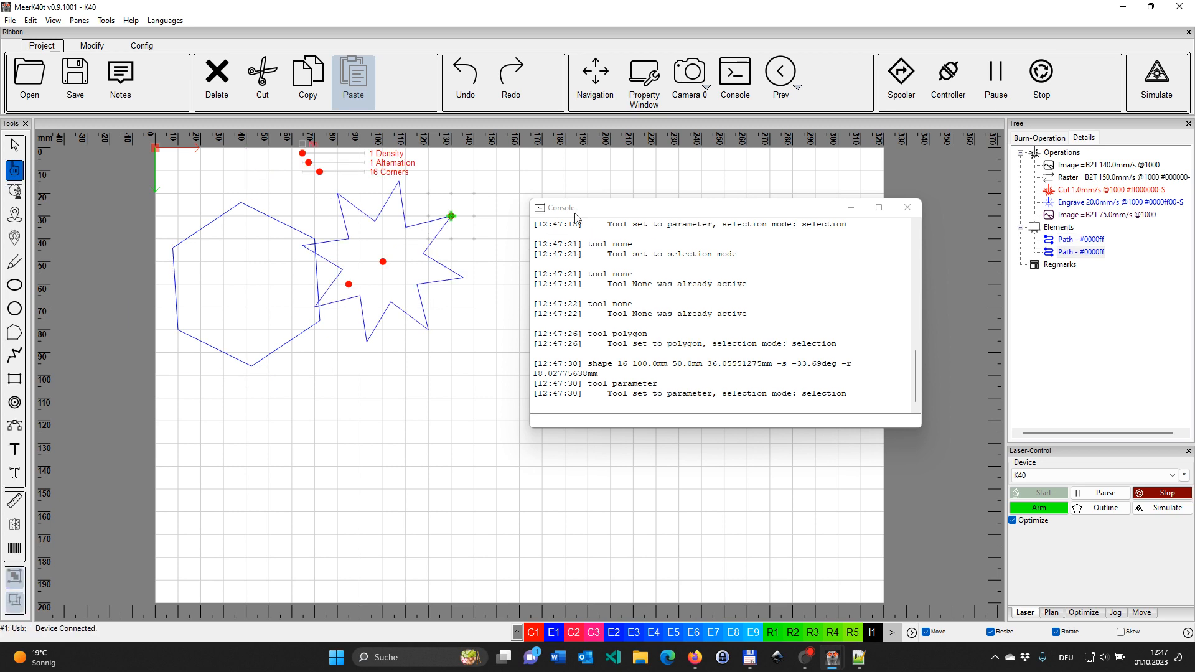
# Move the console window aside, shift the star's centre clear of the hexagon and reposition its outer corner handle
pyautogui.moveTo(619, 209); pyautogui.dragTo(665, 216)
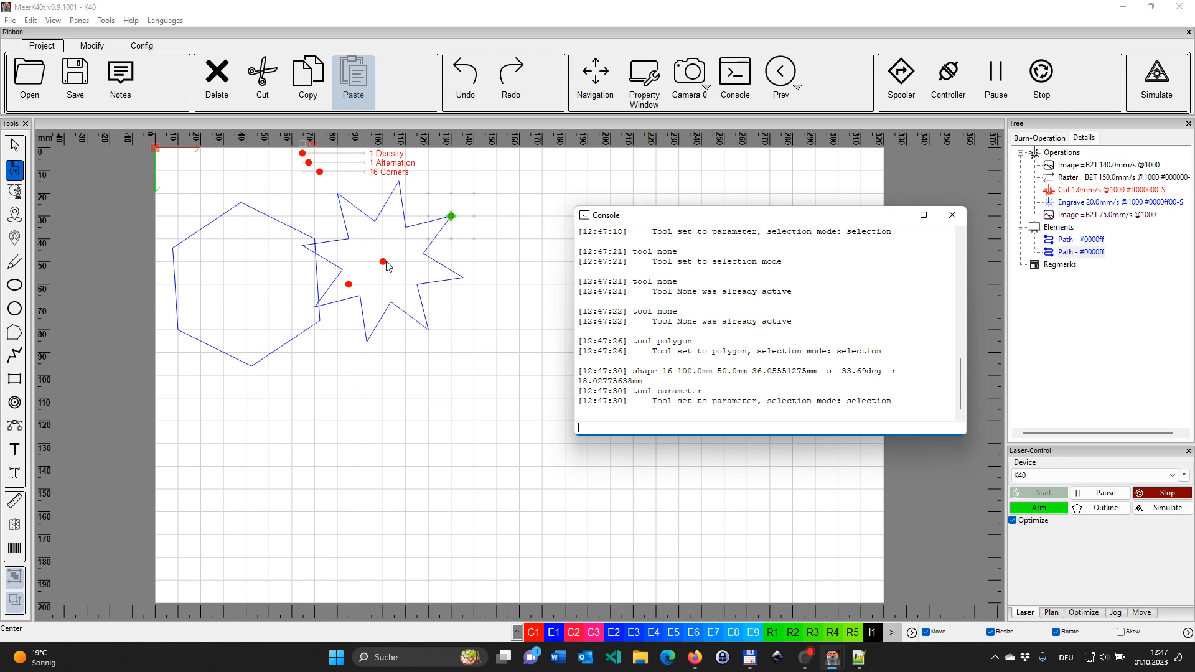
pyautogui.moveTo(382, 261); pyautogui.dragTo(437, 307)
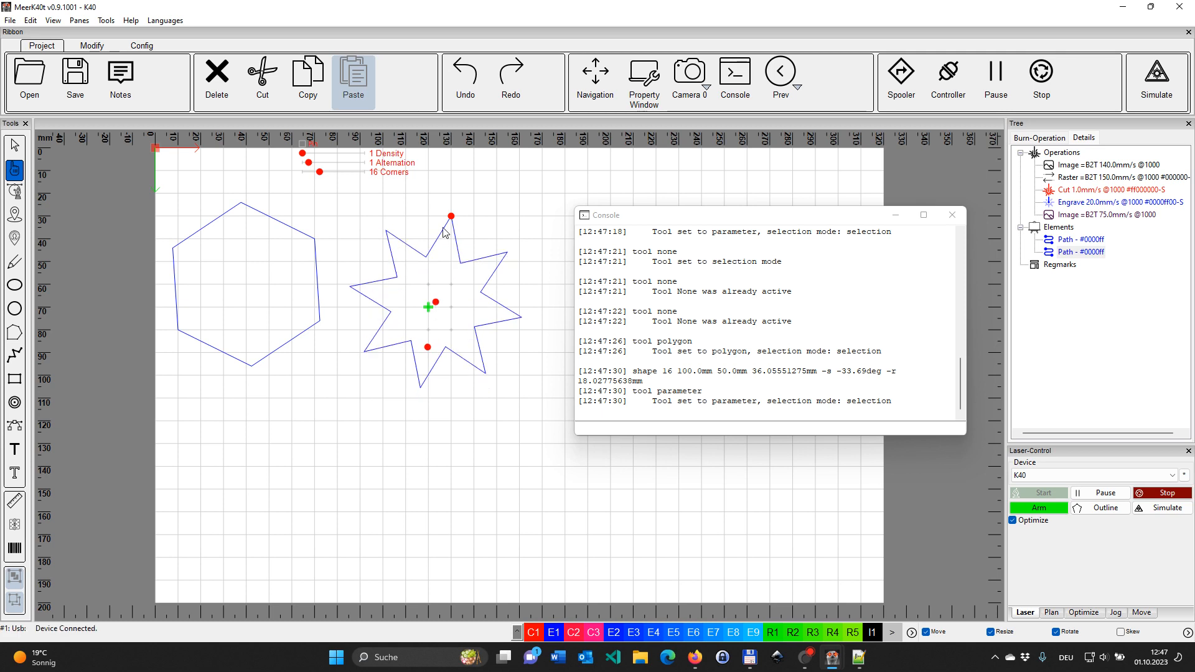
pyautogui.moveTo(451, 216); pyautogui.dragTo(512, 252)
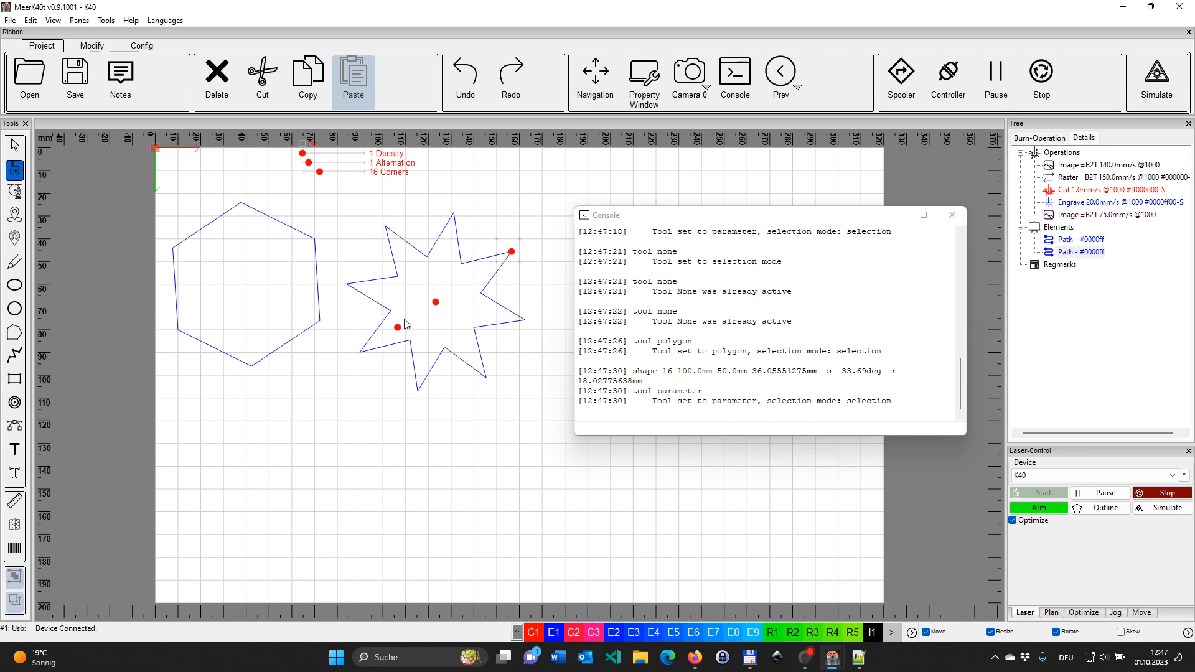
# Slightly reduce the star's inner radius and set its corners to 30 and density to 2
pyautogui.moveTo(399, 330); pyautogui.dragTo(403, 322)
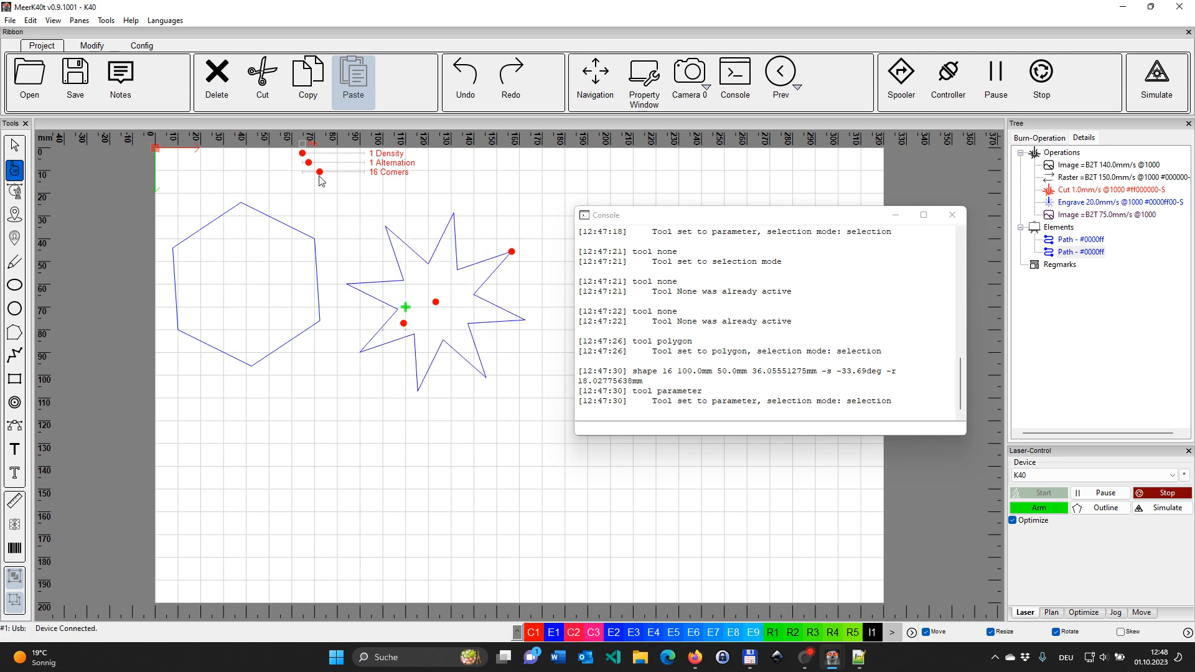
pyautogui.moveTo(319, 174); pyautogui.dragTo(339, 176)
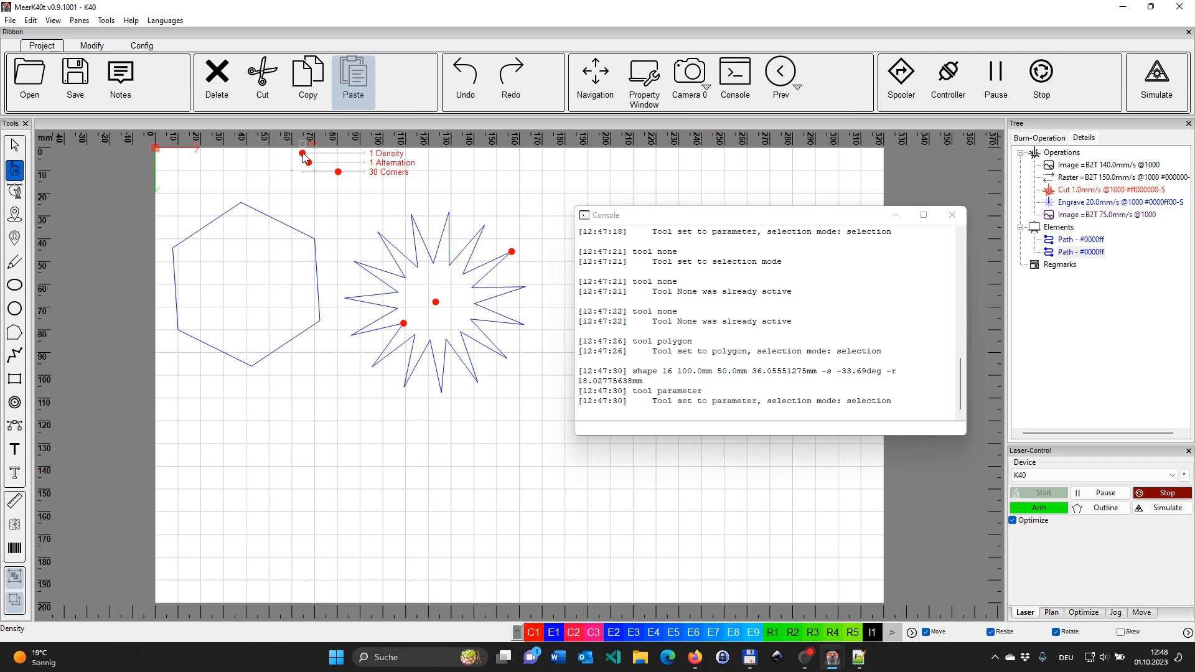
pyautogui.moveTo(303, 154); pyautogui.dragTo(305, 153)
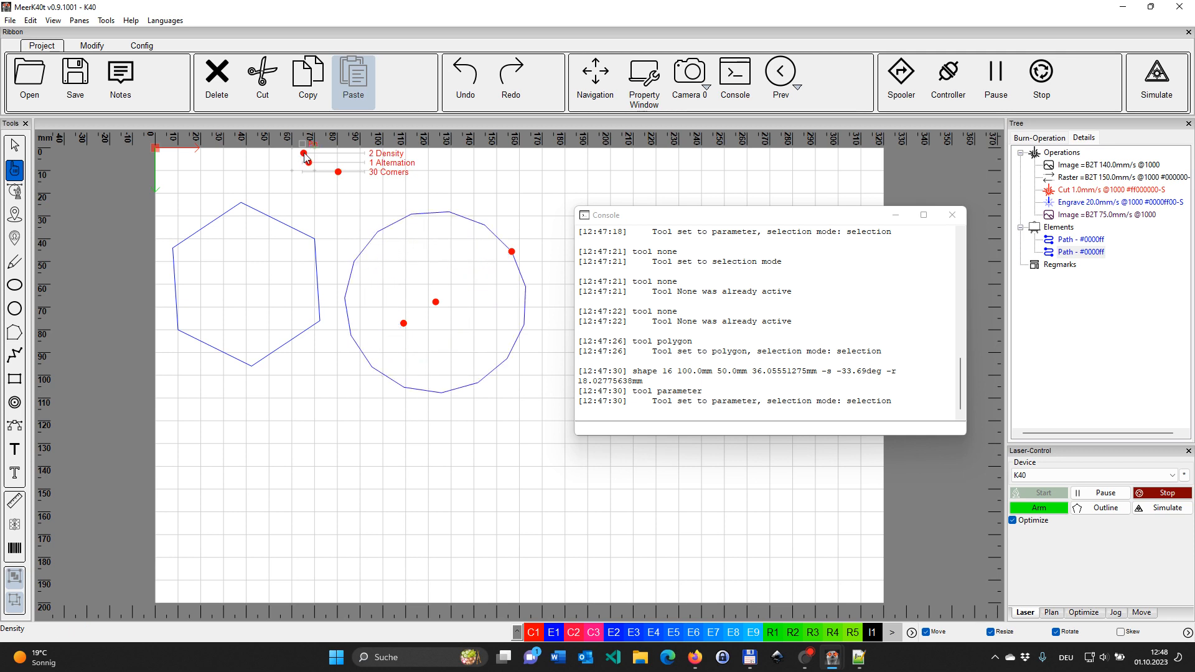
# Shrink the star's inner and outer radii and set its density to 13 and alternation to 3
pyautogui.moveTo(404, 323); pyautogui.dragTo(417, 314)
pyautogui.moveTo(511, 251); pyautogui.dragTo(487, 265)
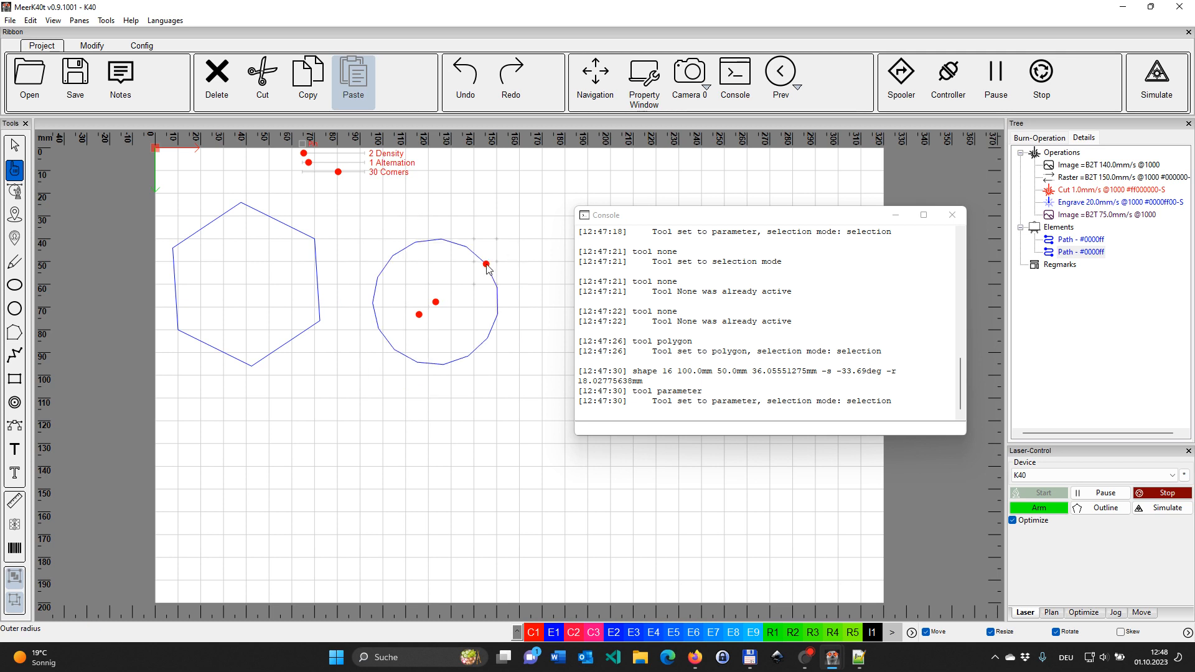
pyautogui.moveTo(304, 153); pyautogui.dragTo(320, 155)
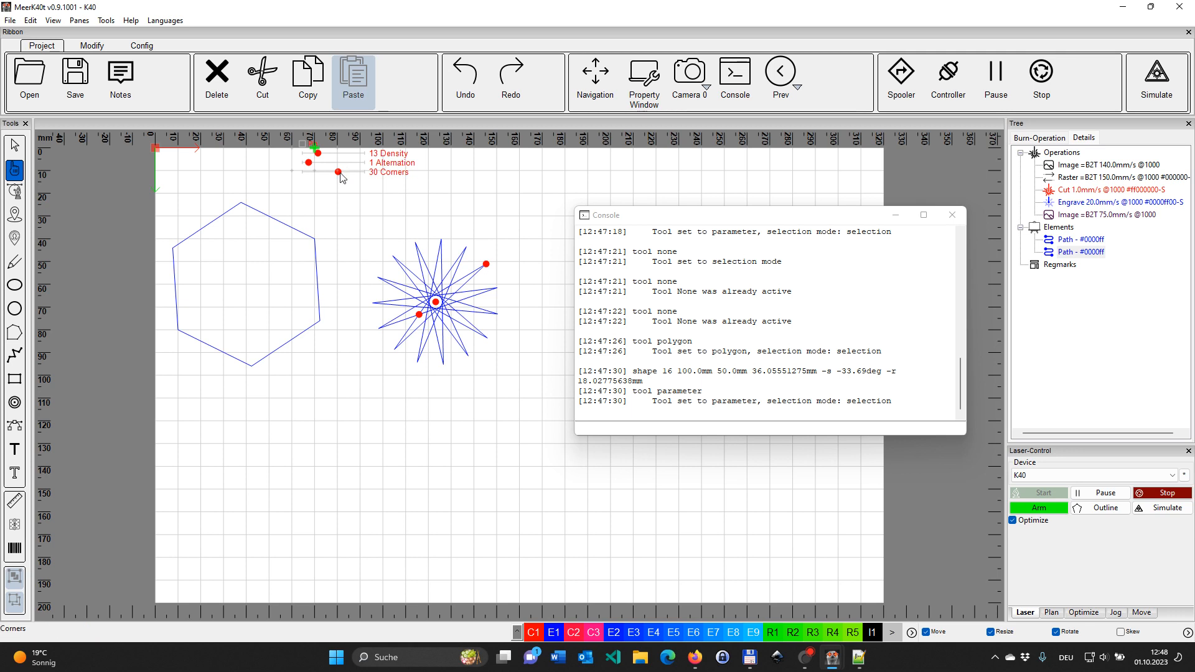
pyautogui.moveTo(311, 163); pyautogui.dragTo(321, 163)
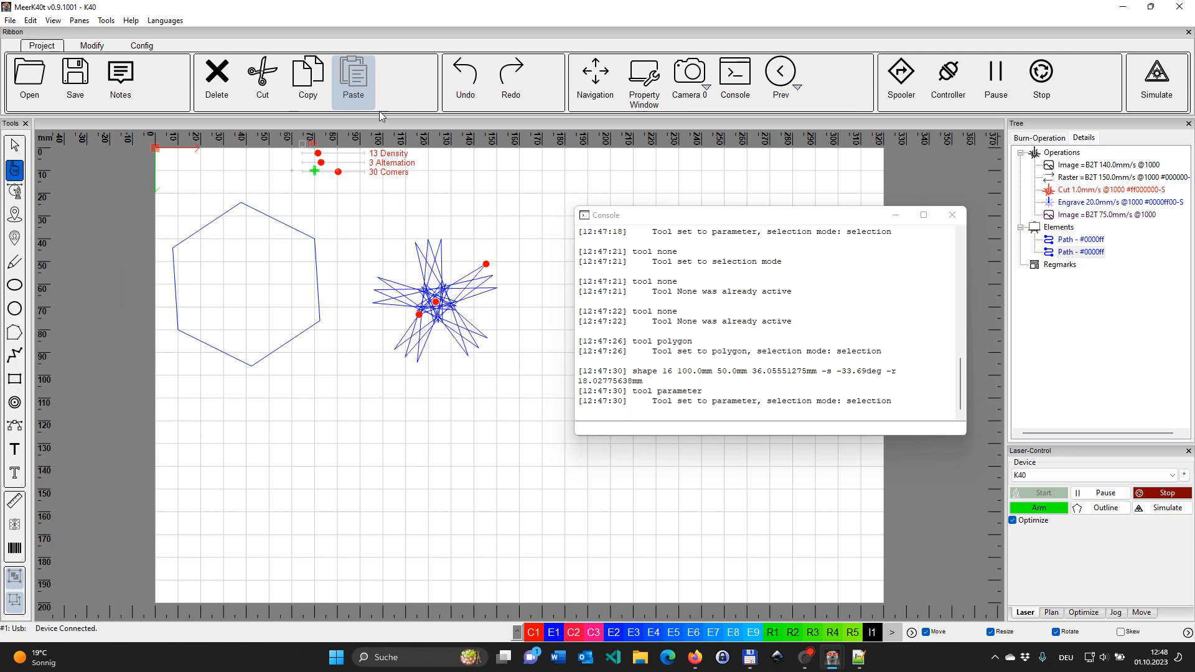
# Return to regular selection and delete both the star and the hexagon
pyautogui.click(14, 145)
pyautogui.press('Delete')
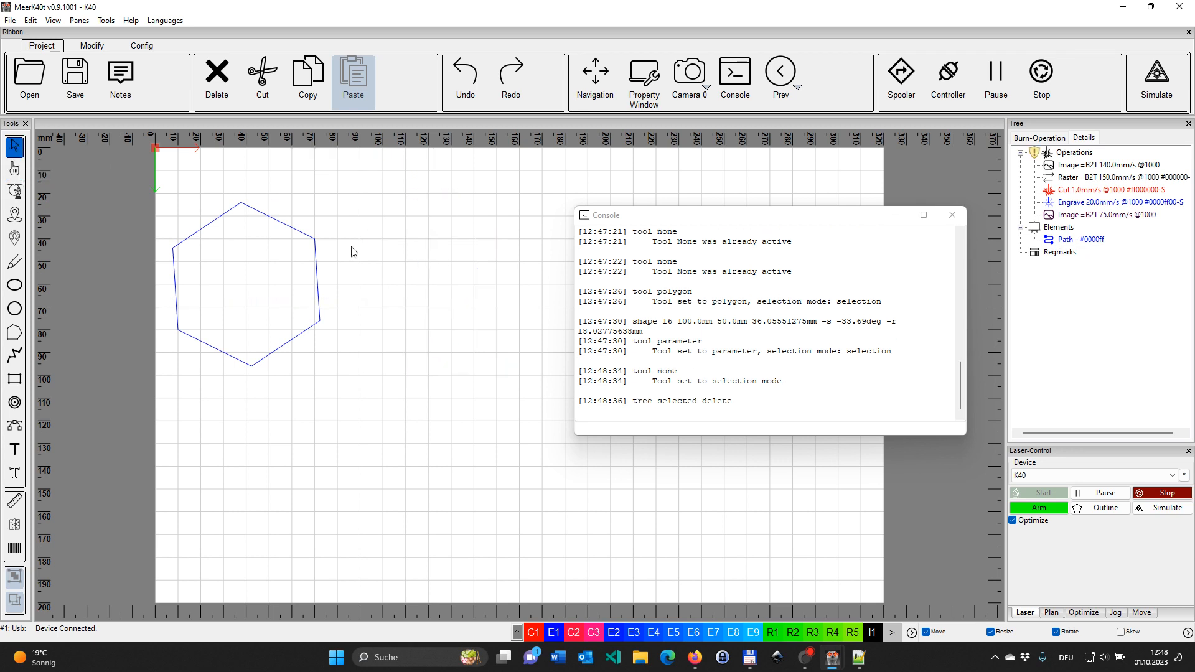
pyautogui.click(235, 243)
pyautogui.press('Delete')
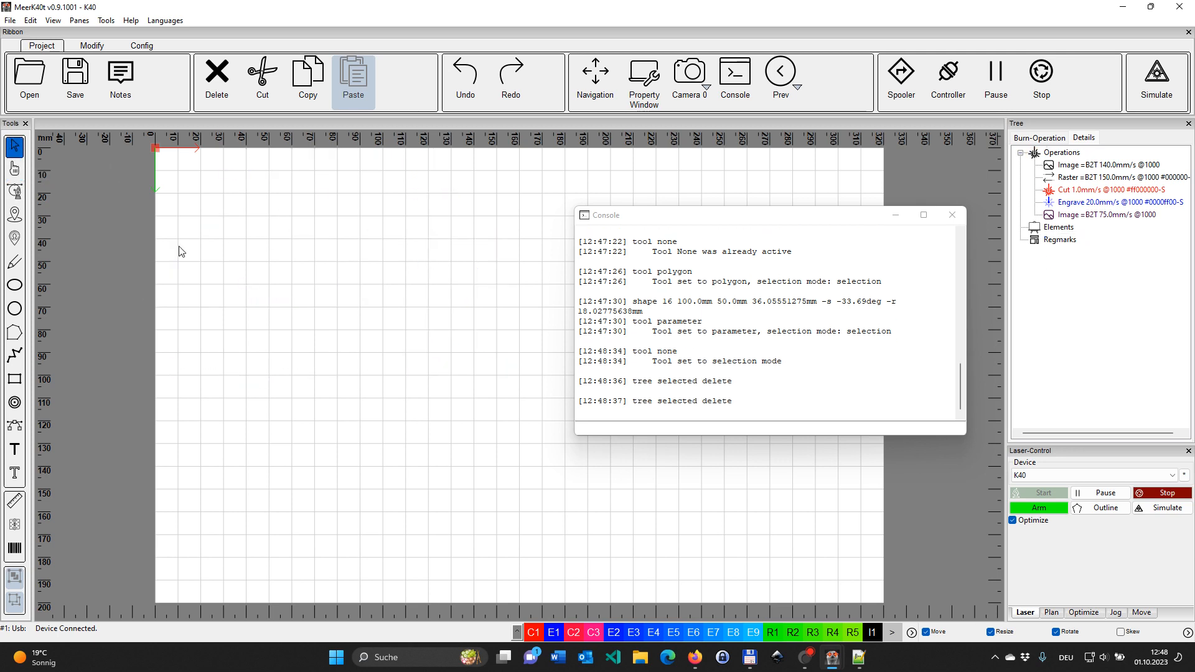
# Draw an eight-corner star with crossing lines centred at 40 mm, 50 mm with a radius of about 41 mm
pyautogui.click(14, 332)
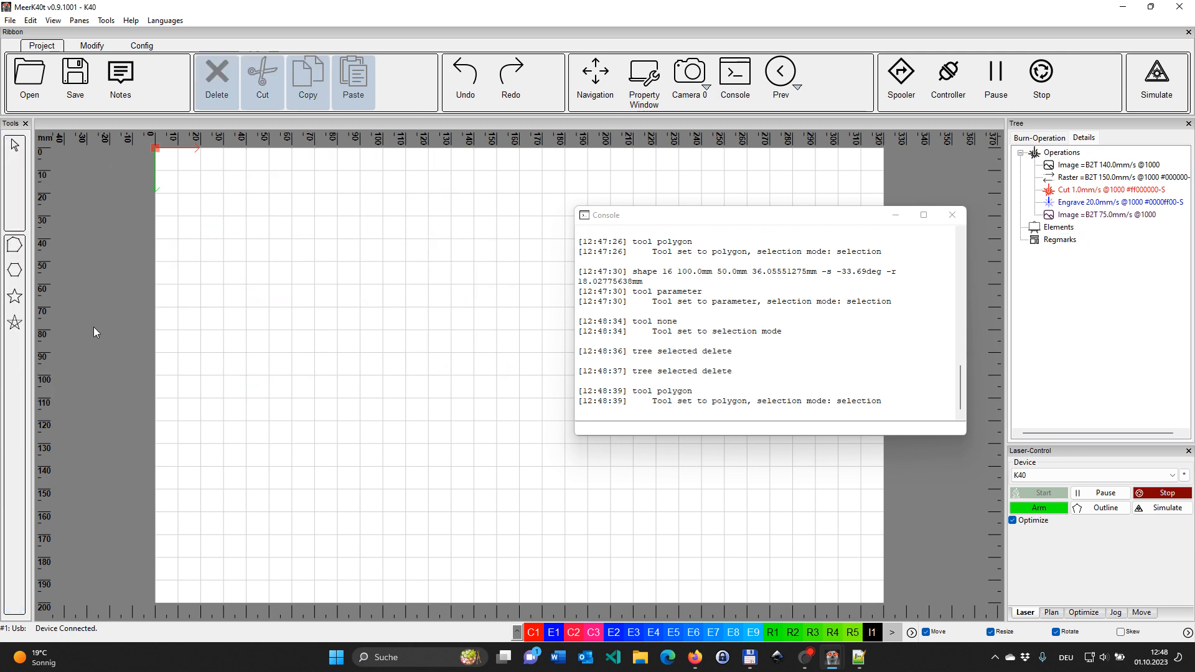
pyautogui.click(15, 325)
pyautogui.moveTo(246, 261); pyautogui.dragTo(336, 237)
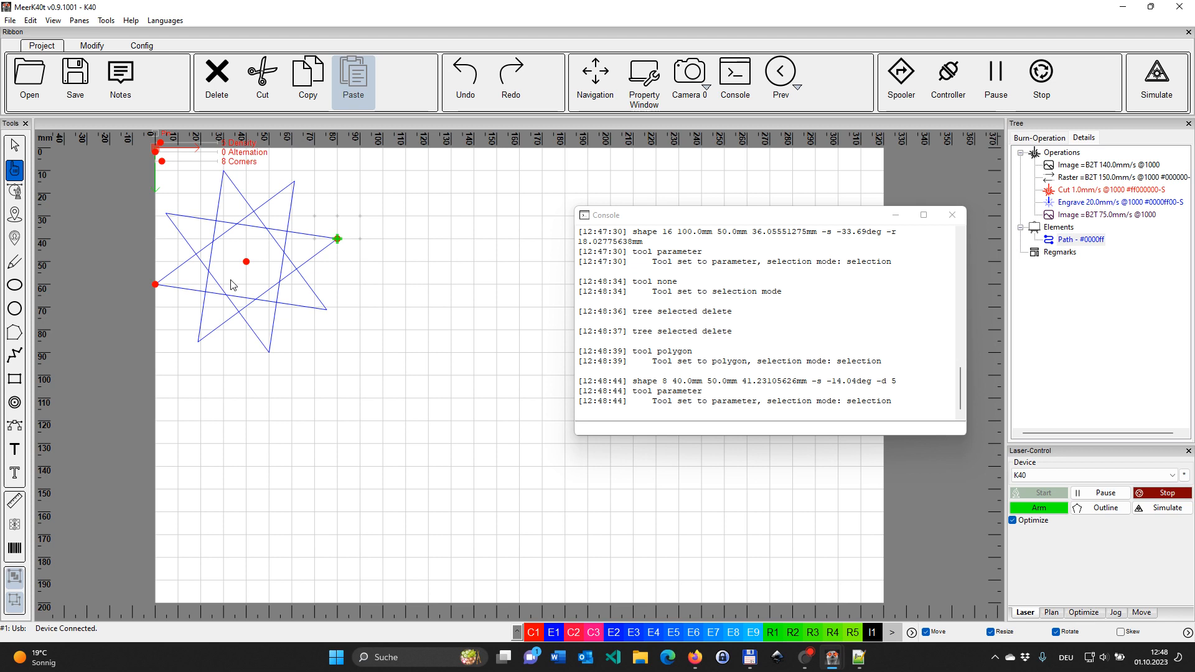
# Reposition the crossing star's outer corner and centre, set its corners to 14 and adjust its alternation and density
pyautogui.moveTo(337, 238); pyautogui.dragTo(358, 269)
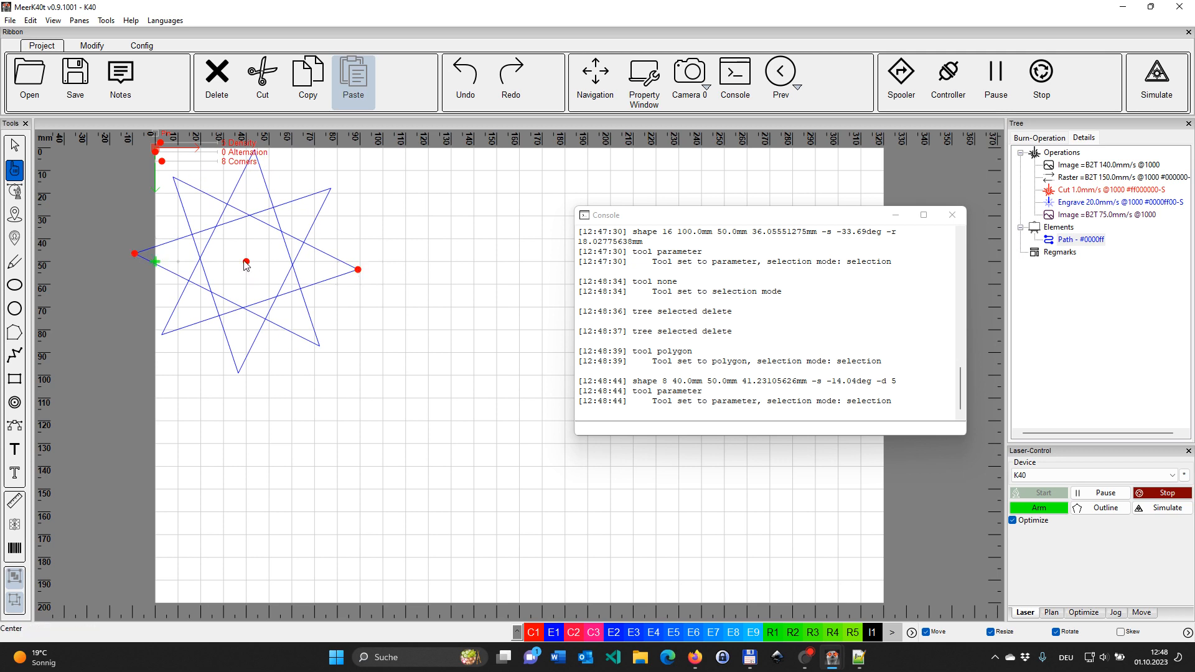
pyautogui.moveTo(247, 265); pyautogui.dragTo(326, 354)
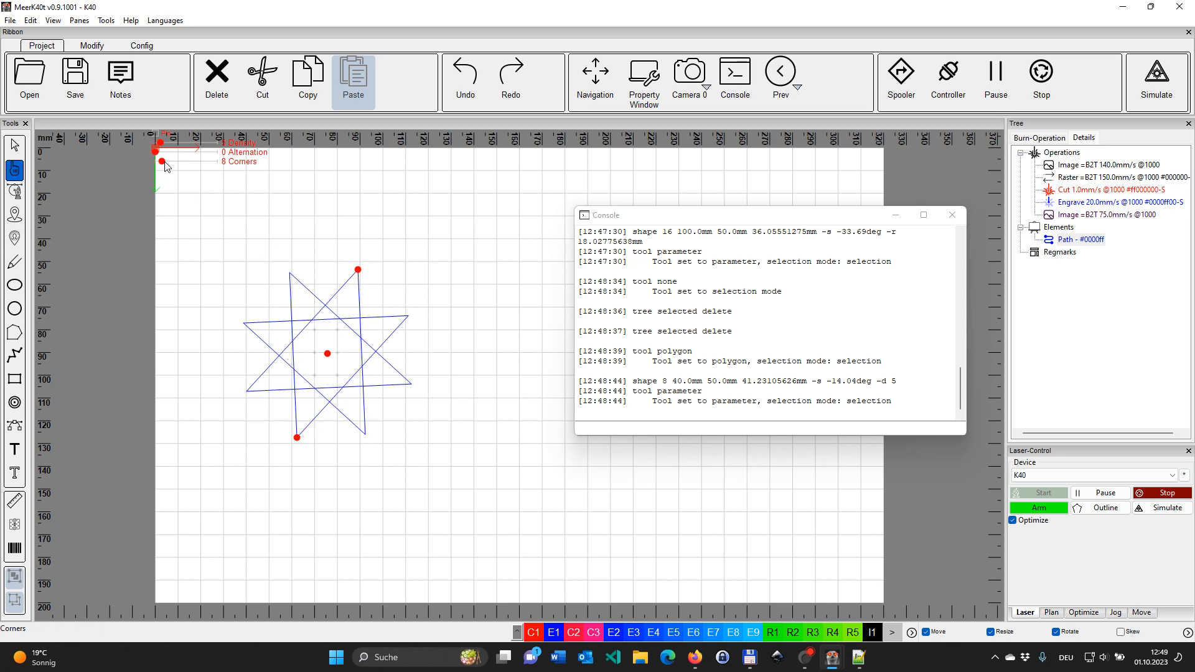
pyautogui.moveTo(163, 161)
pyautogui.mouseDown()
pyautogui.moveTo(175, 163)
pyautogui.moveTo(161, 152)
pyautogui.mouseUp()
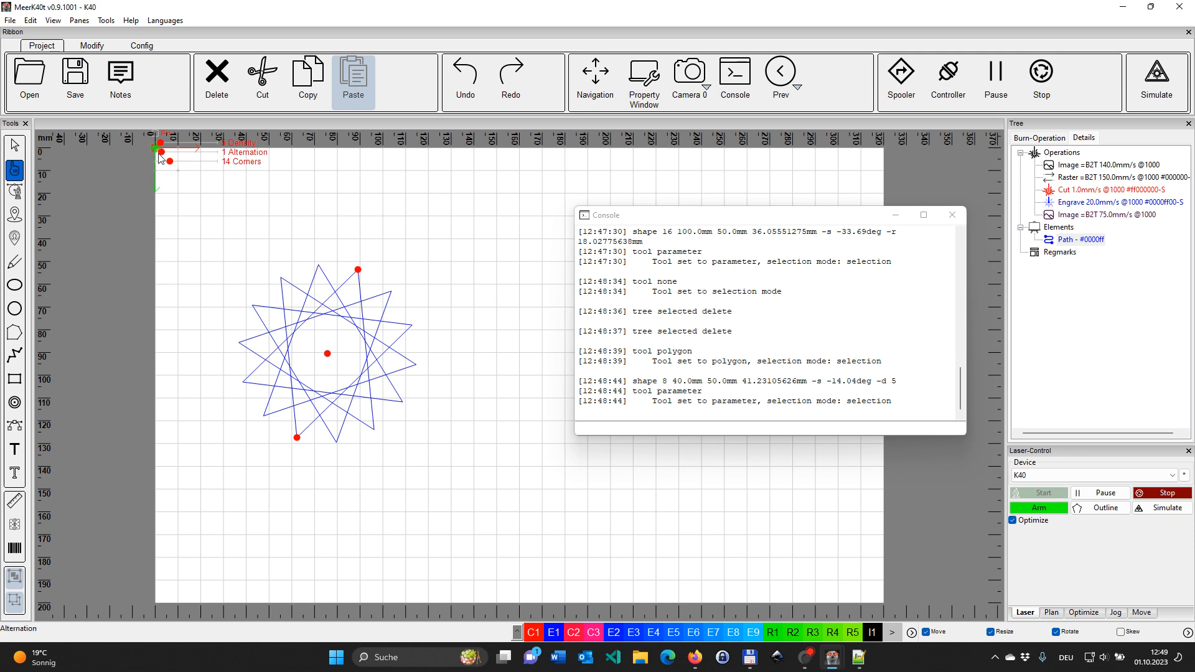
pyautogui.moveTo(161, 152); pyautogui.dragTo(166, 147)
pyautogui.moveTo(162, 145); pyautogui.dragTo(166, 146)
# Delete the crossing star and create a cycloid with the console command "cycloid 4cm 4cm 2cm 0.7cm 15"
pyautogui.click(14, 145)
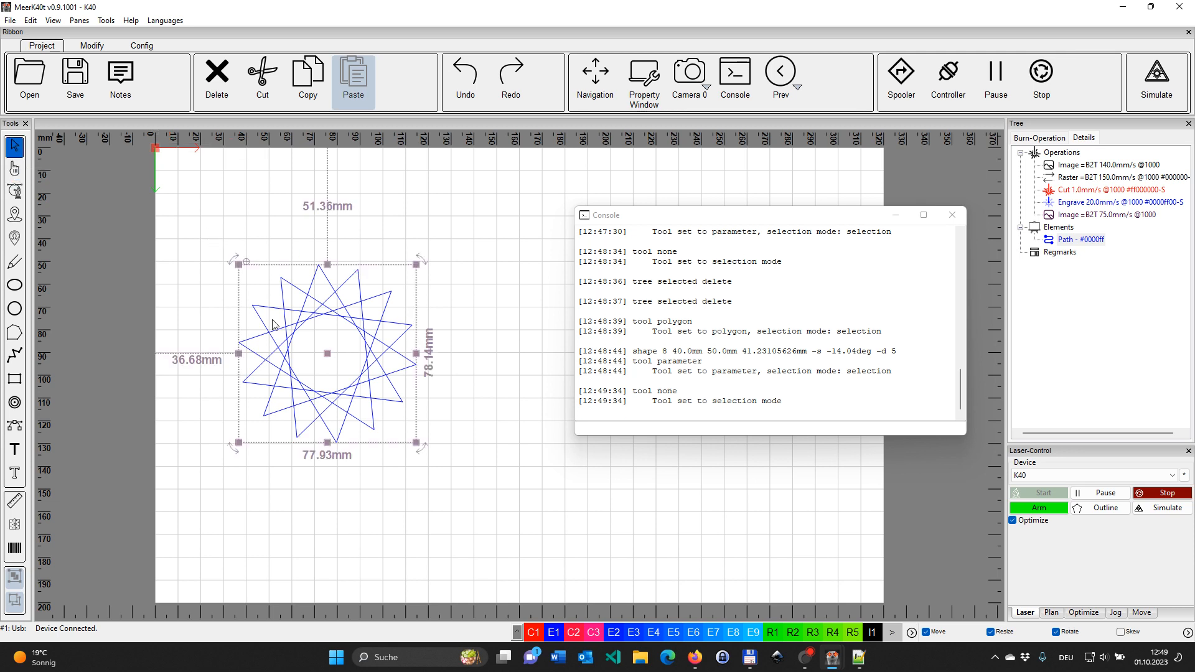
pyautogui.press('Delete')
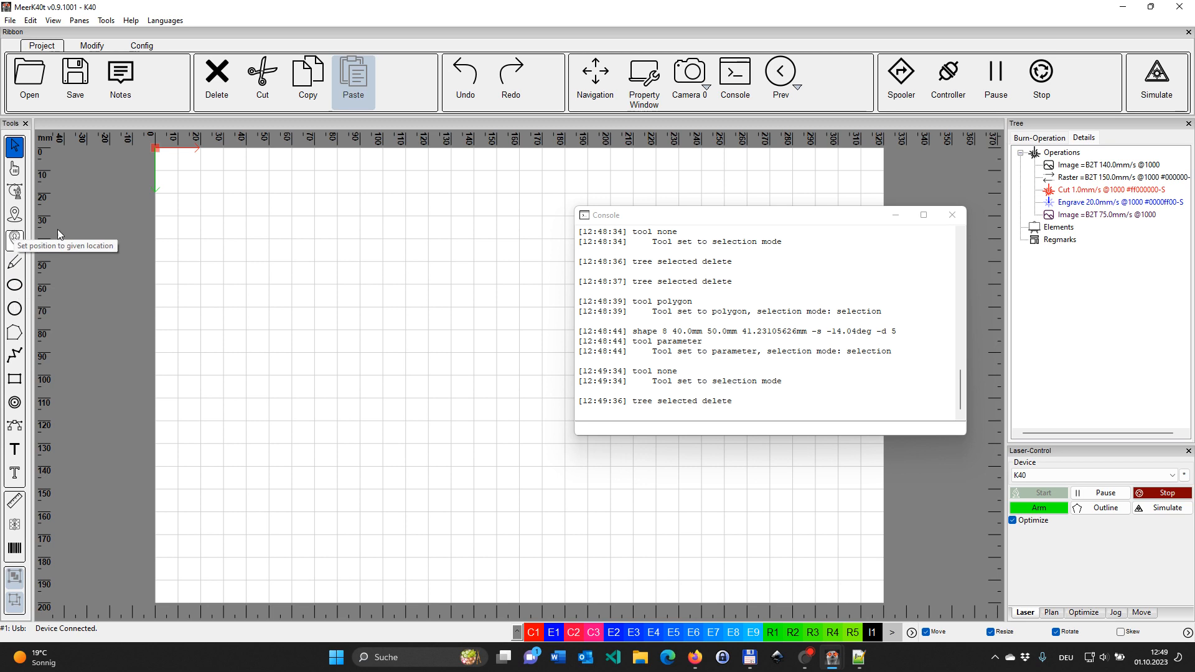
pyautogui.click(655, 428)
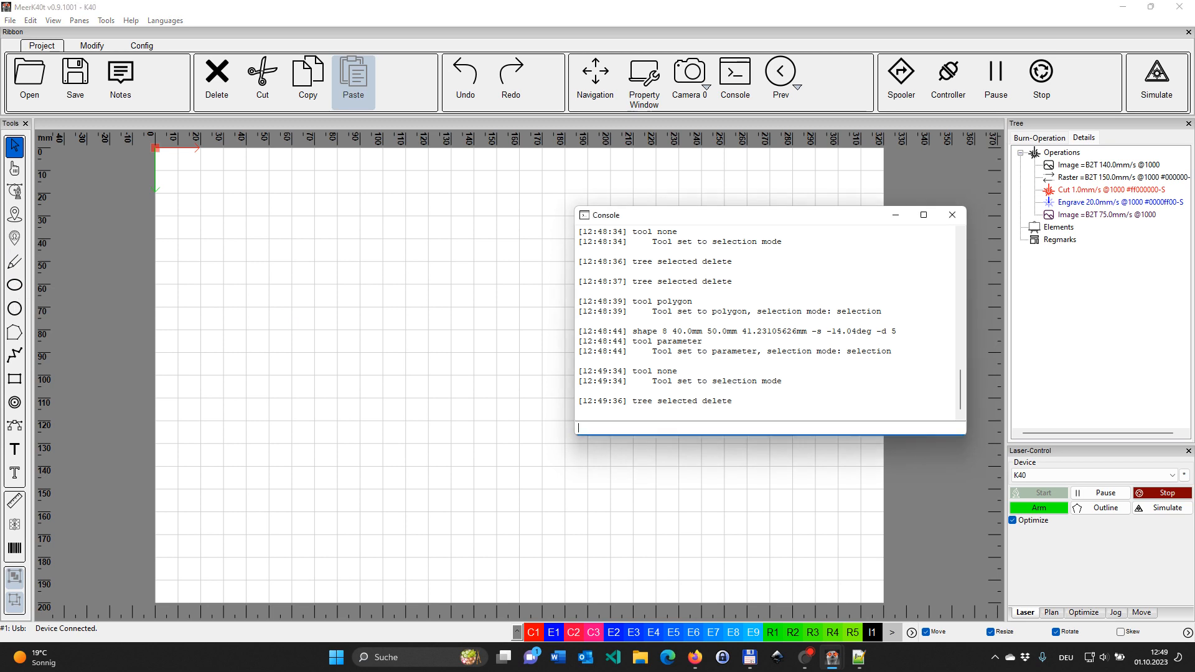
pyautogui.hotkey('alt', 'Tab')
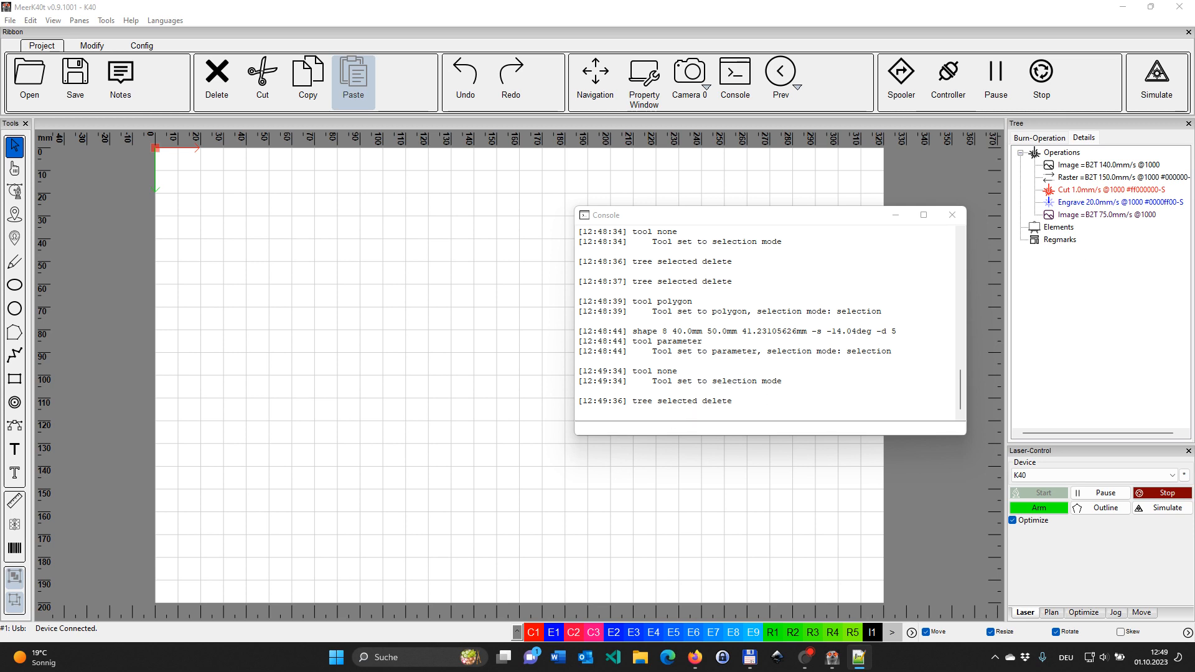
pyautogui.hotkey('alt', 'Tab')
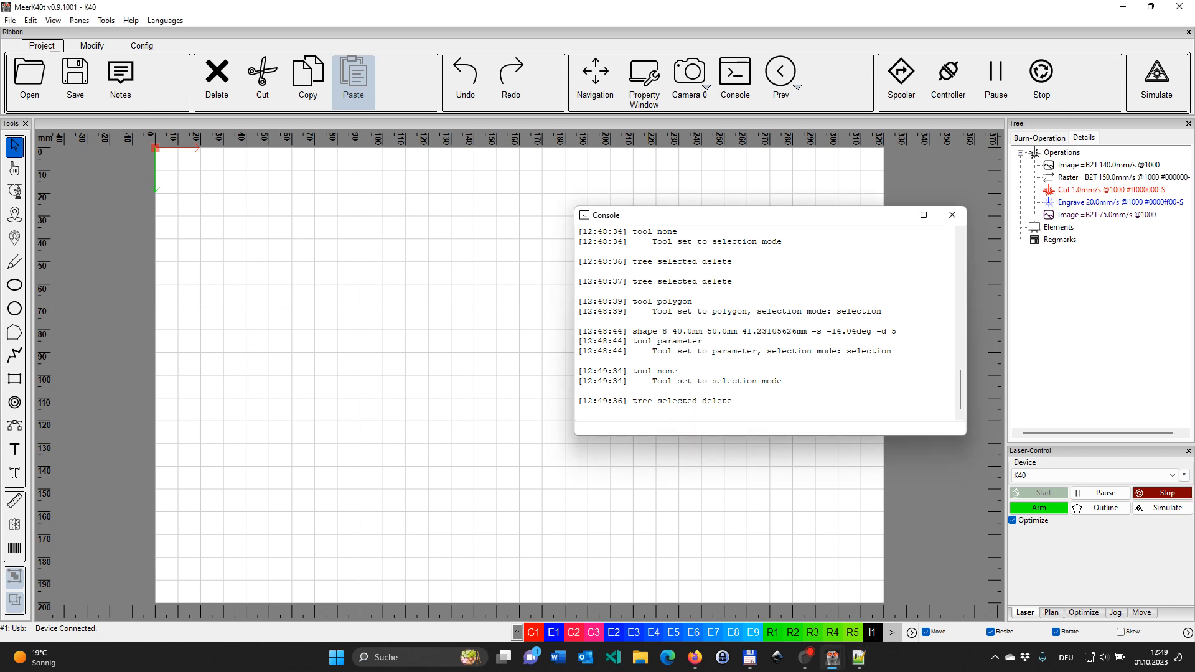
pyautogui.write('cycloid 4cm 4cm 2cm 0.7cm 15')
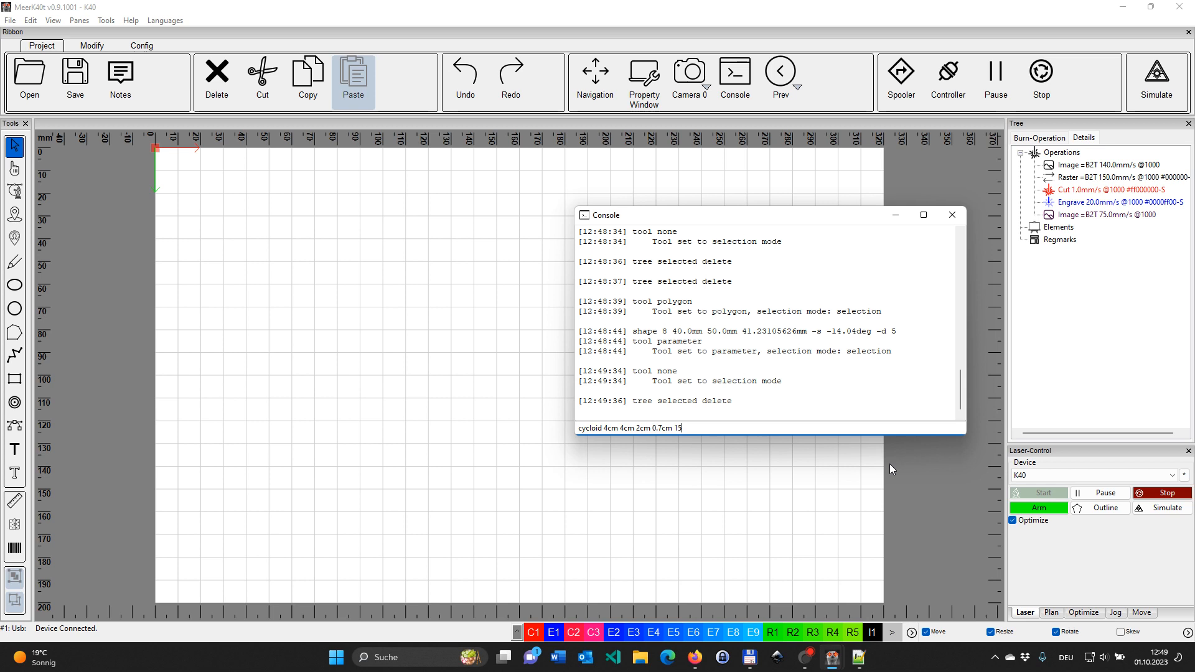
pyautogui.press('Return')
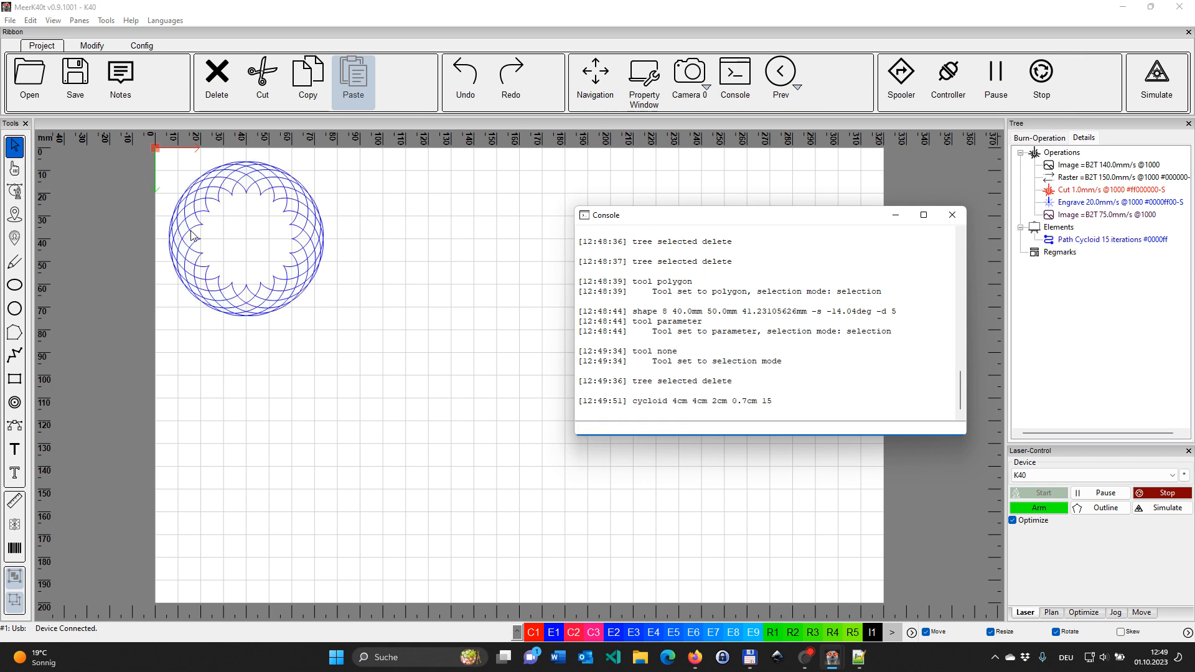
# Move the cycloid's centre to about 100 mm, 90 mm, then lower its iterations and enlarge it to about 80 mm wide through its parameters
pyautogui.moveTo(228, 236); pyautogui.dragTo(385, 354)
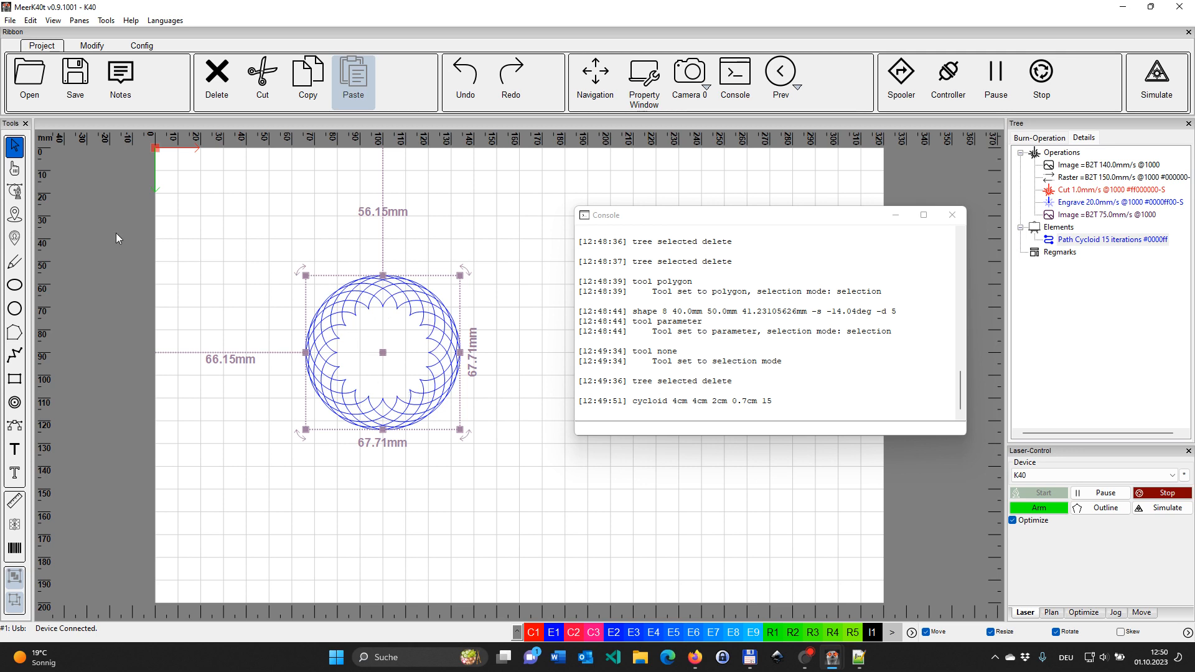
pyautogui.click(15, 168)
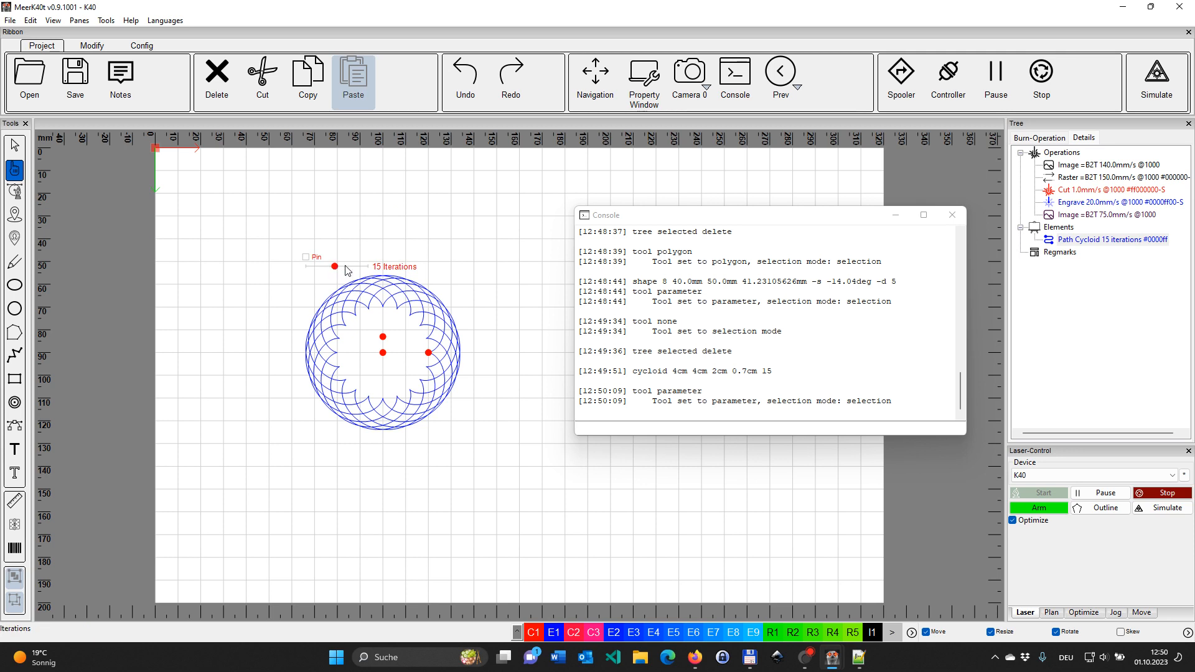
pyautogui.moveTo(345, 266); pyautogui.dragTo(328, 266)
pyautogui.moveTo(384, 338); pyautogui.dragTo(438, 356)
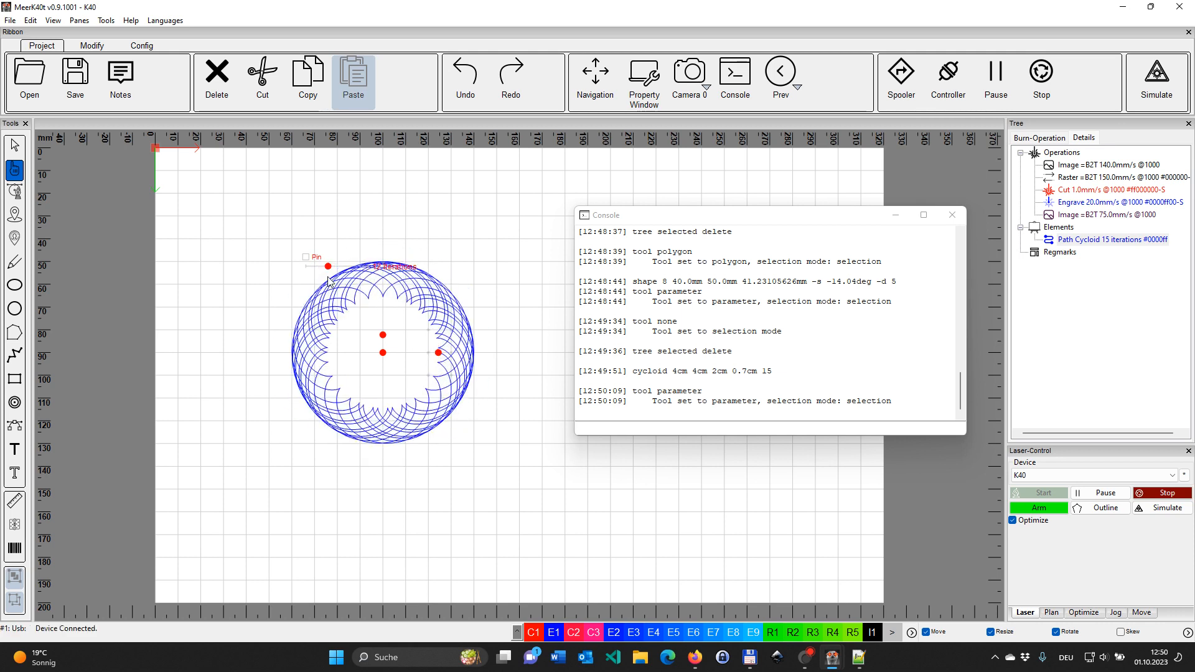
pyautogui.moveTo(328, 266); pyautogui.dragTo(319, 267)
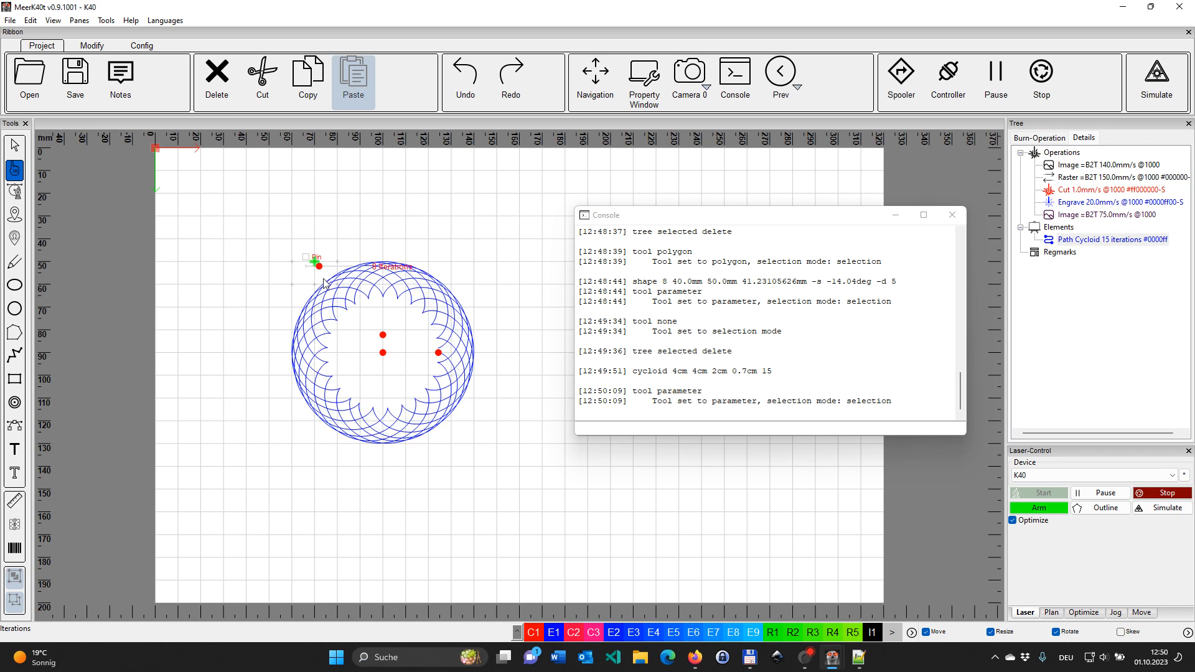
# Delete the cycloid and create a fractal tree with the console command "fractal_tree 5cm 5cm 2cm 8"
pyautogui.click(15, 146)
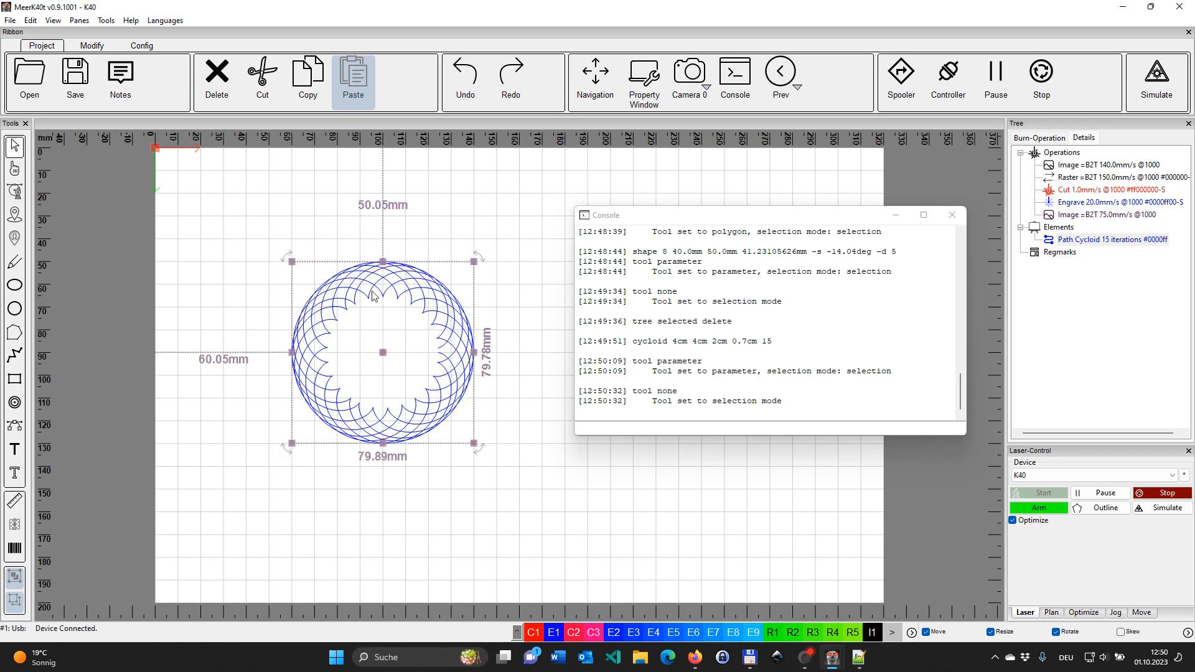
pyautogui.press('Delete')
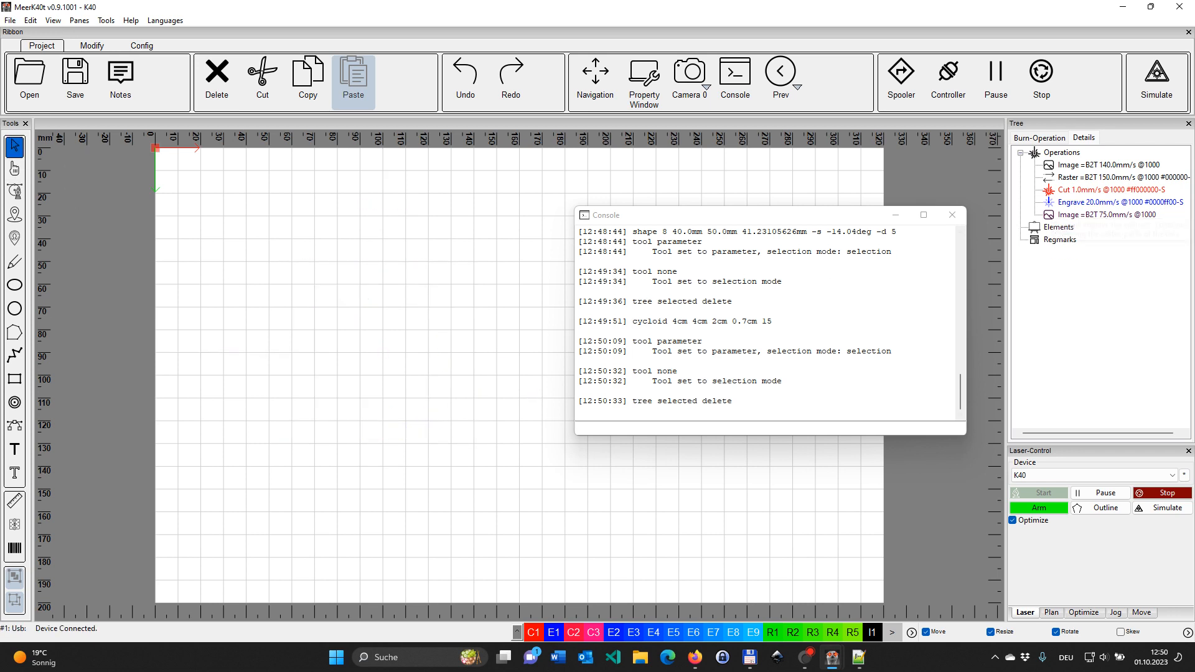
pyautogui.hotkey('alt', 'Tab')
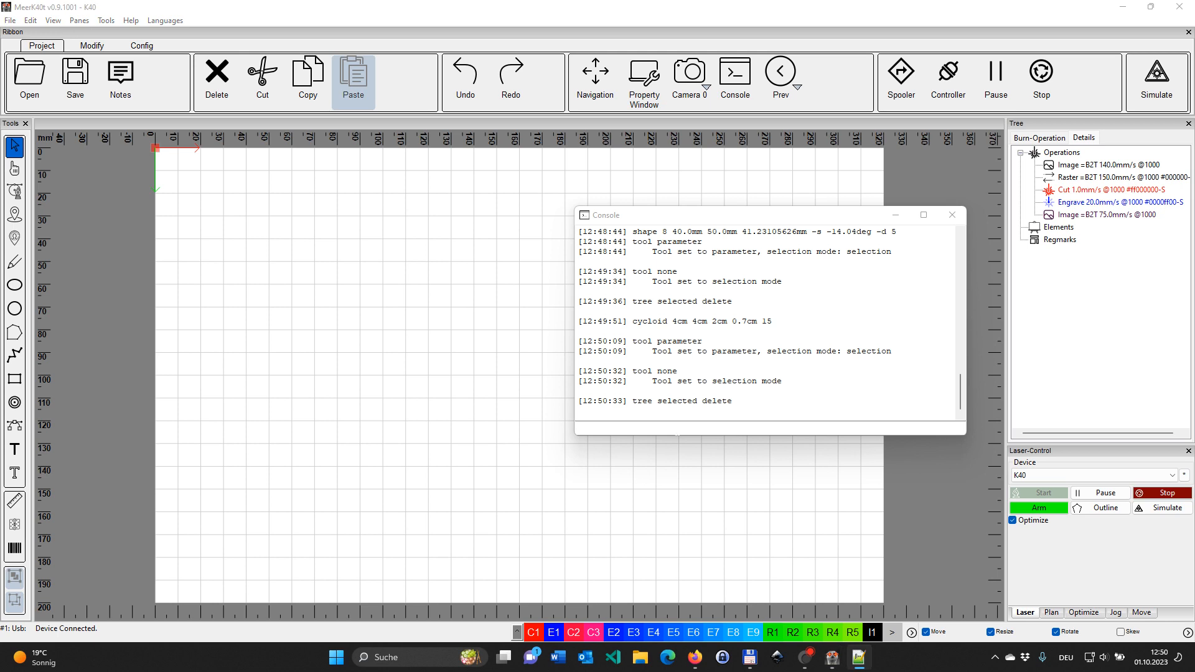
pyautogui.hotkey('alt', 'Tab')
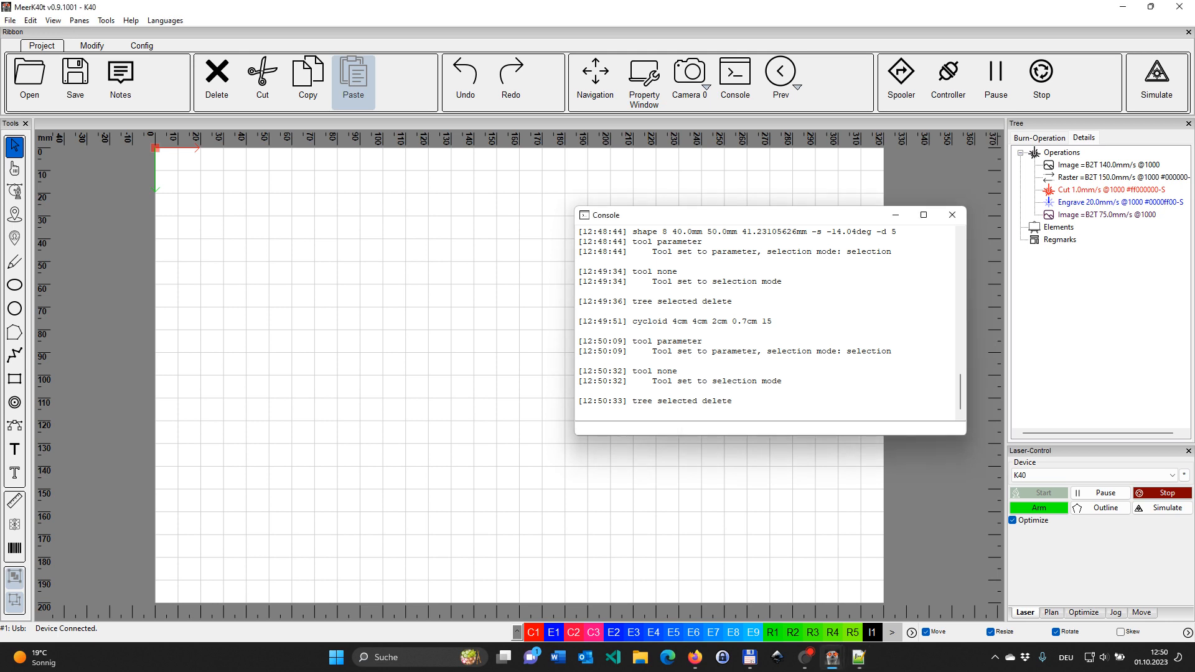
pyautogui.click(681, 429)
pyautogui.write('fractal_tree 5cm 5cm 2cm 8')
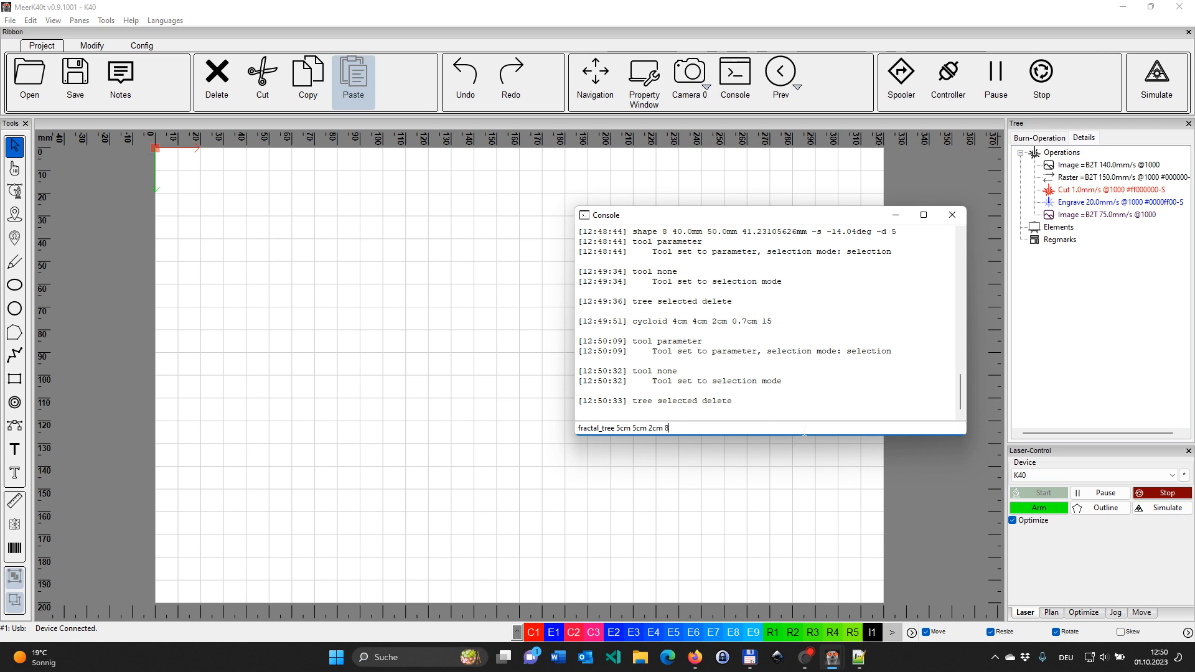
pyautogui.press('Return')
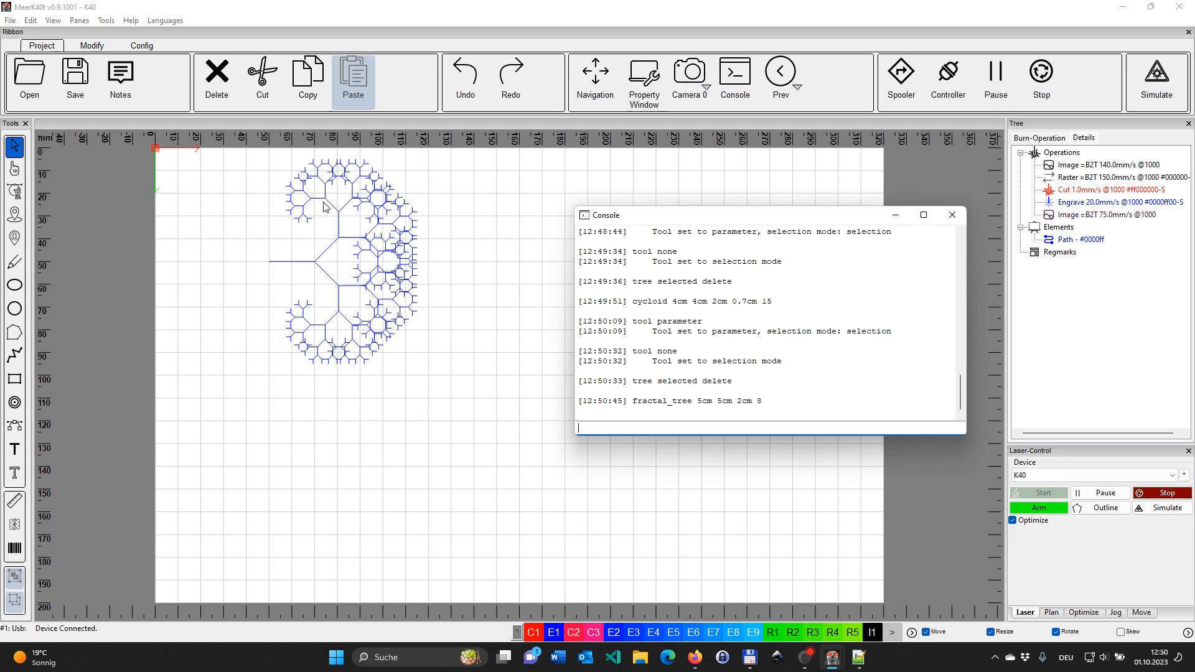
# Shorten the fractal tree's trunk, set its iterations to 9 and slightly increase its branch length through its parameters
pyautogui.click(15, 170)
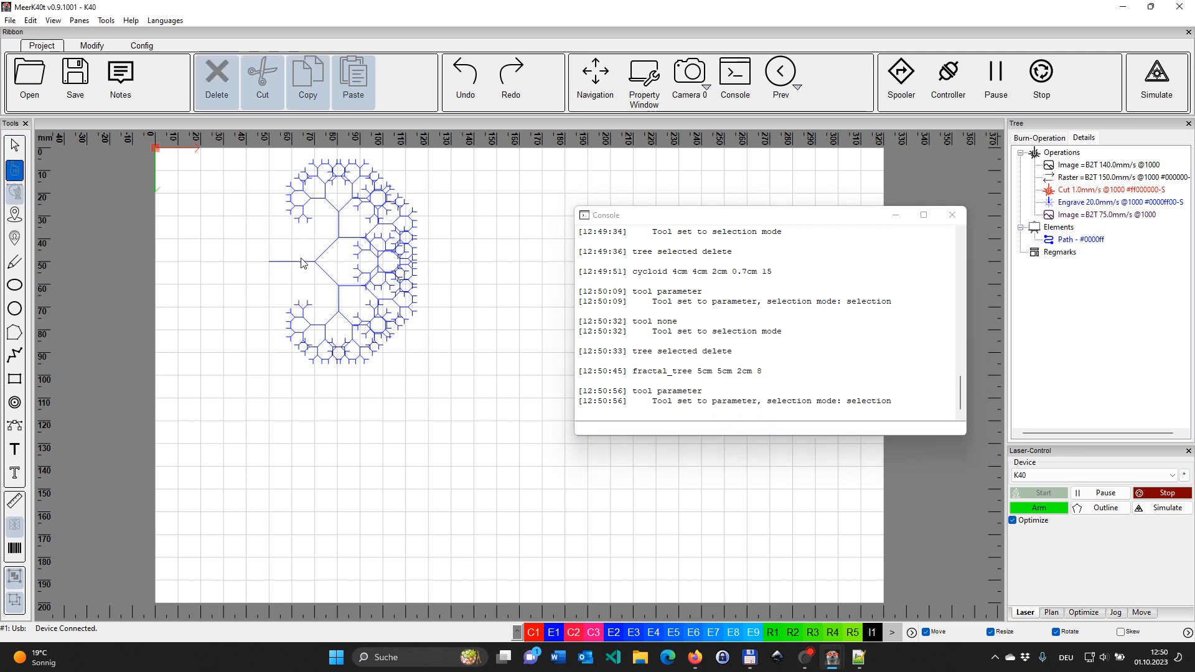
pyautogui.click(344, 257)
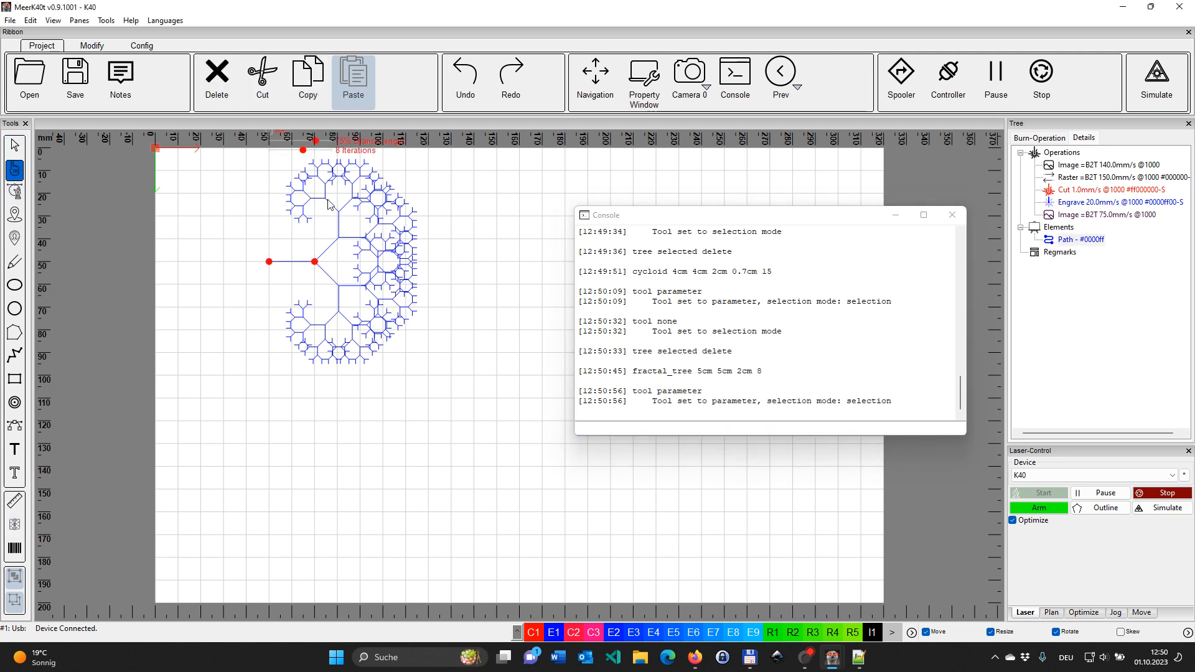
pyautogui.moveTo(314, 262); pyautogui.dragTo(291, 262)
pyautogui.moveTo(301, 151); pyautogui.dragTo(319, 142)
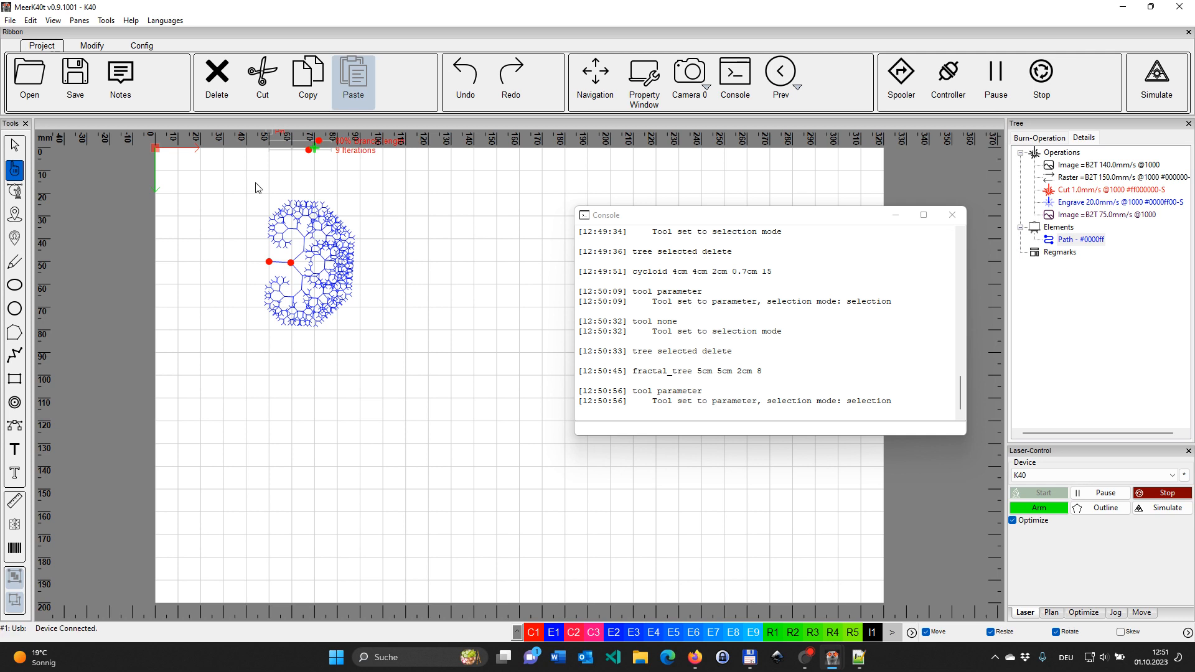
# Create a growing polygon with the console command "growingshape 5cm 5cm 6 32 0.5cm -r 1 -g 1"
pyautogui.click(21, 147)
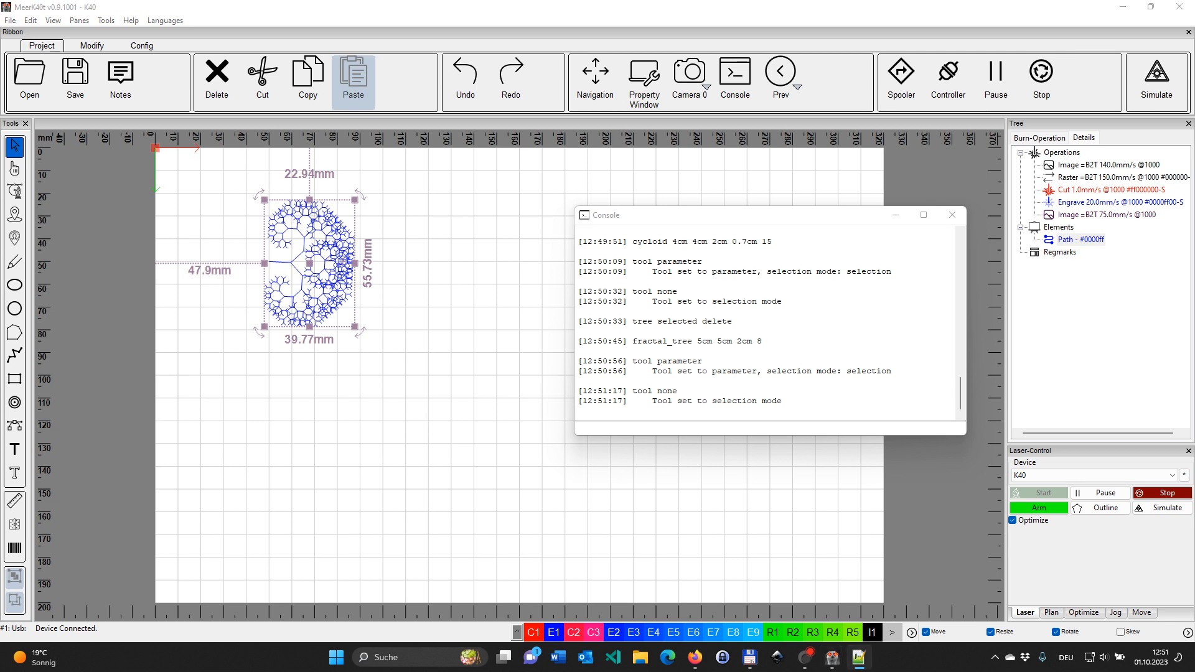
pyautogui.click(760, 436)
pyautogui.click(758, 426)
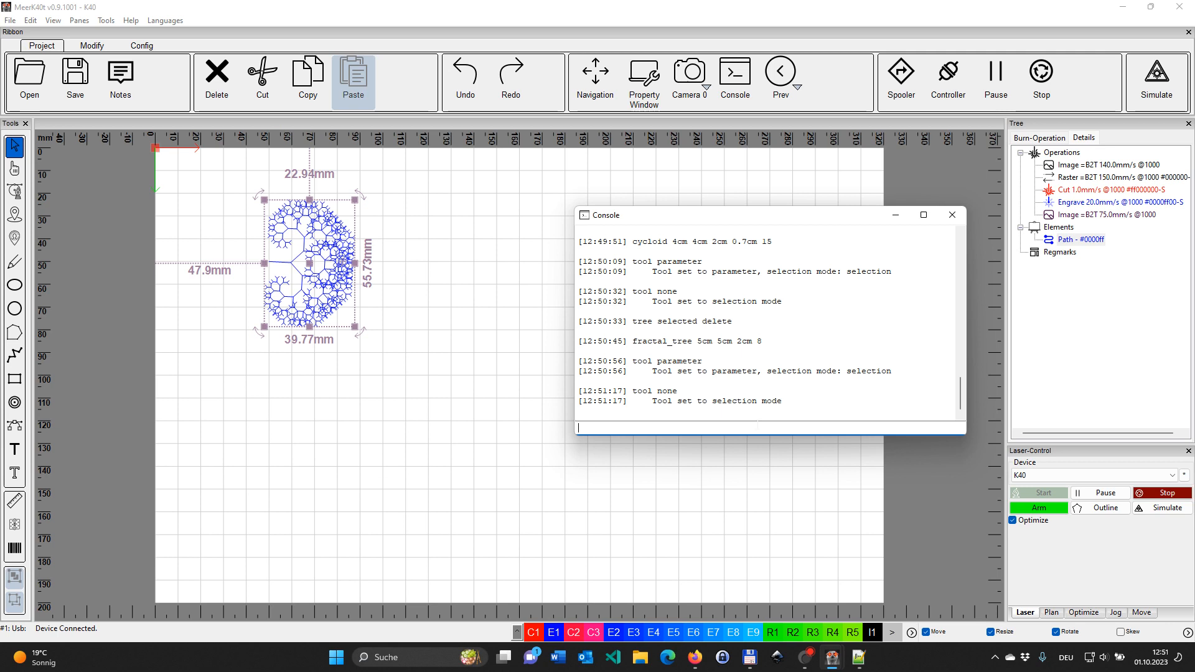
pyautogui.write('growingshape 5cm 5cm 6 32 0.5cm -r  1 -g 1')
pyautogui.press('Return')
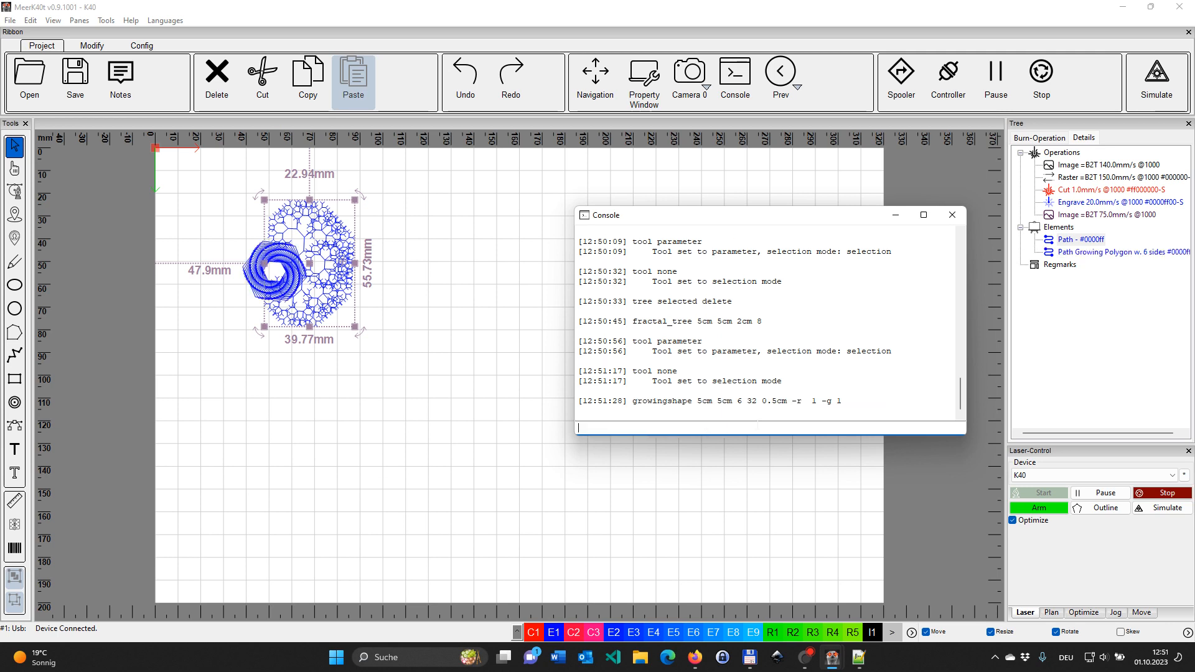
# Move the fractal tree away from the growing polygon and enlarge the polygon to about 72 mm wide
pyautogui.click(1, 150)
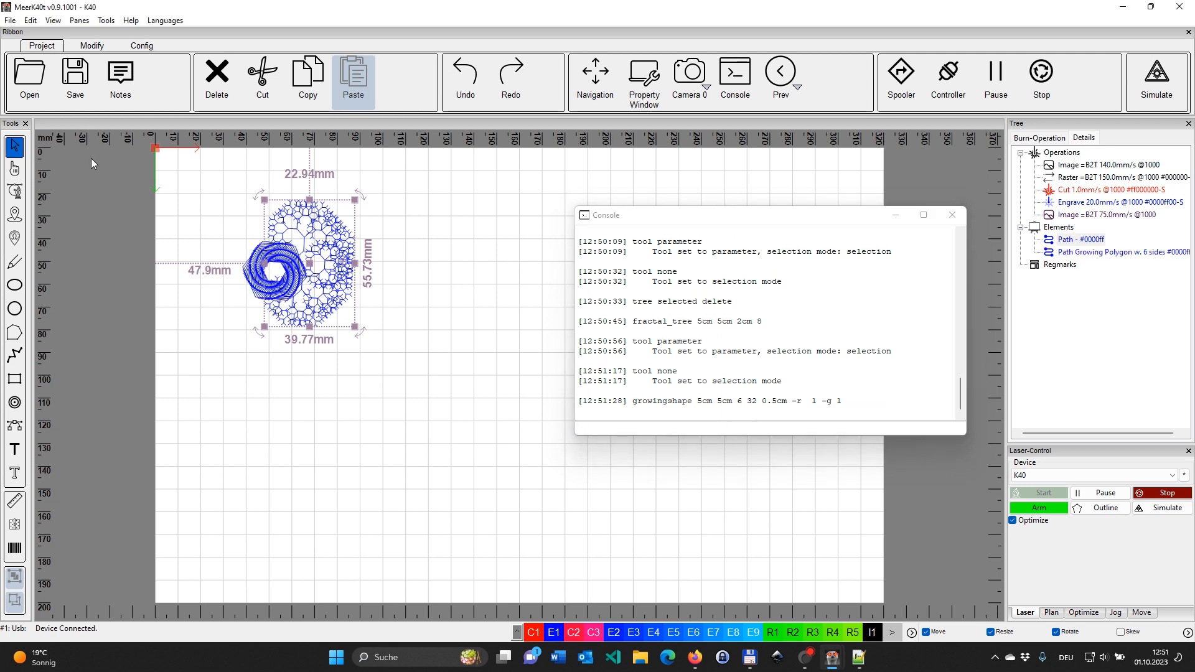
pyautogui.click(379, 248)
pyautogui.click(313, 267)
pyautogui.moveTo(313, 268); pyautogui.dragTo(728, 221)
pyautogui.click(280, 273)
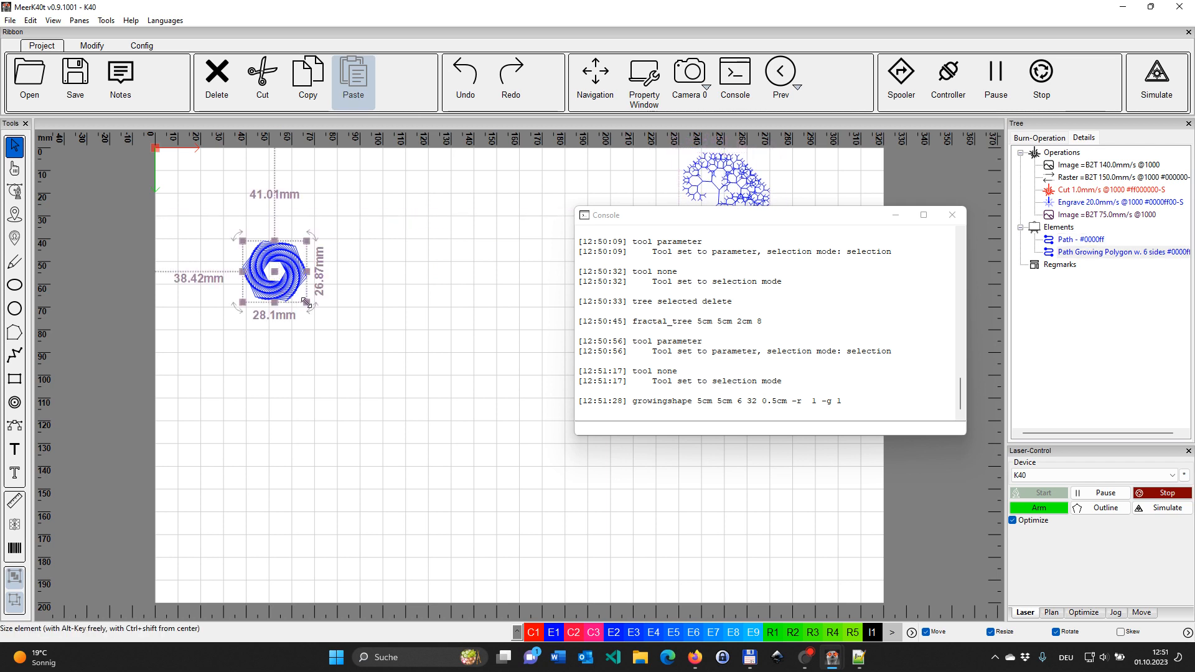
pyautogui.moveTo(306, 304); pyautogui.dragTo(393, 395)
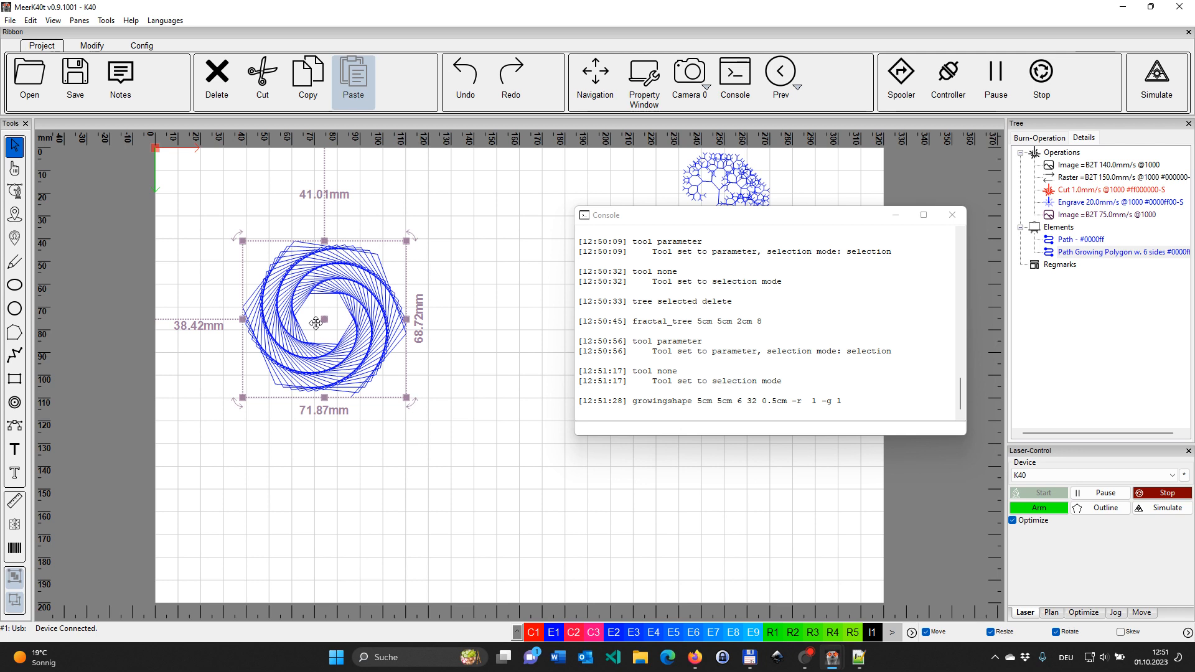
# Set the growing polygon's iterations to 20, sides to 5 and gap to 5, and raise its growth ratio through its parameters
pyautogui.click(15, 169)
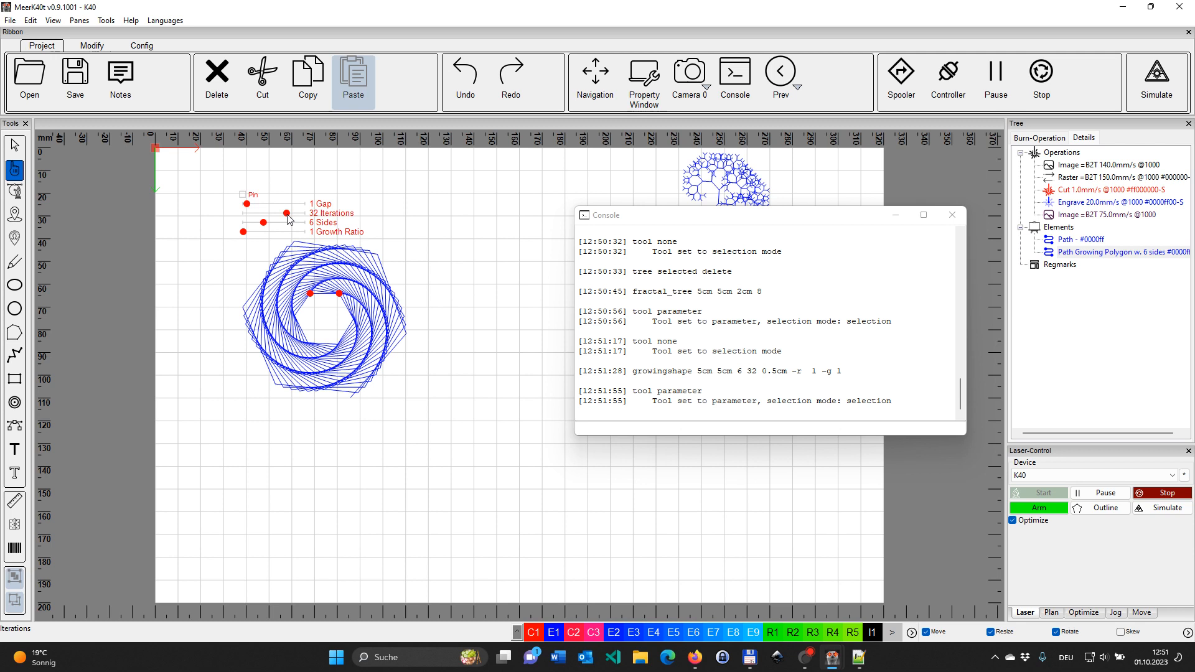
pyautogui.moveTo(287, 215); pyautogui.dragTo(253, 230)
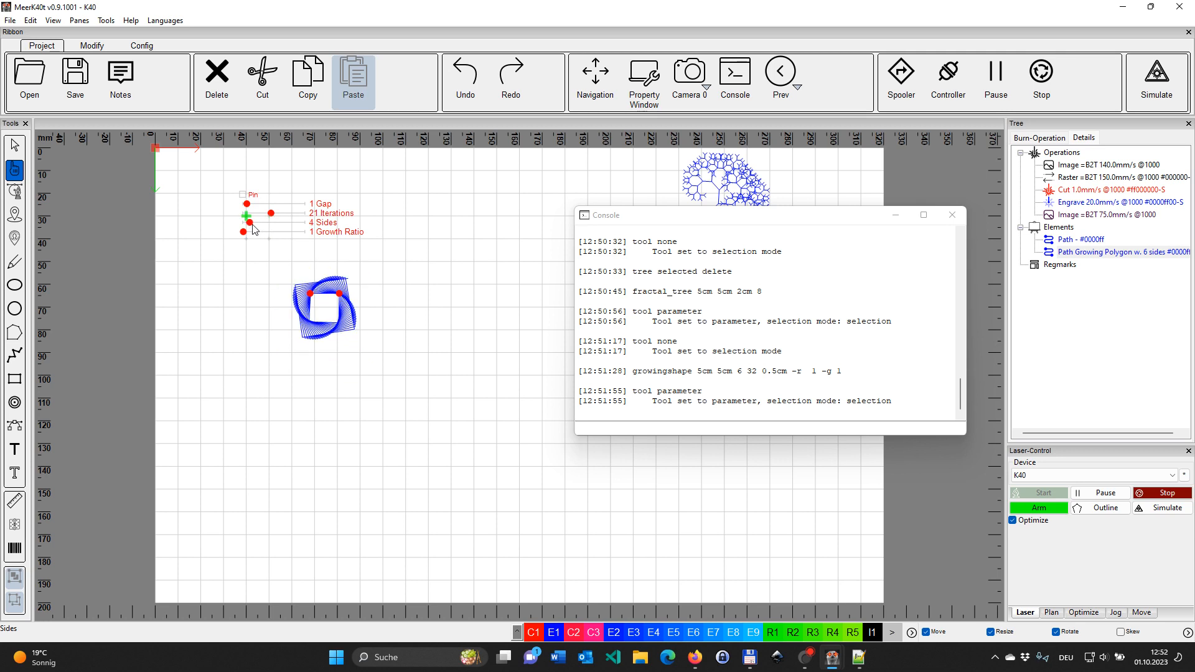
pyautogui.moveTo(253, 229); pyautogui.dragTo(277, 225)
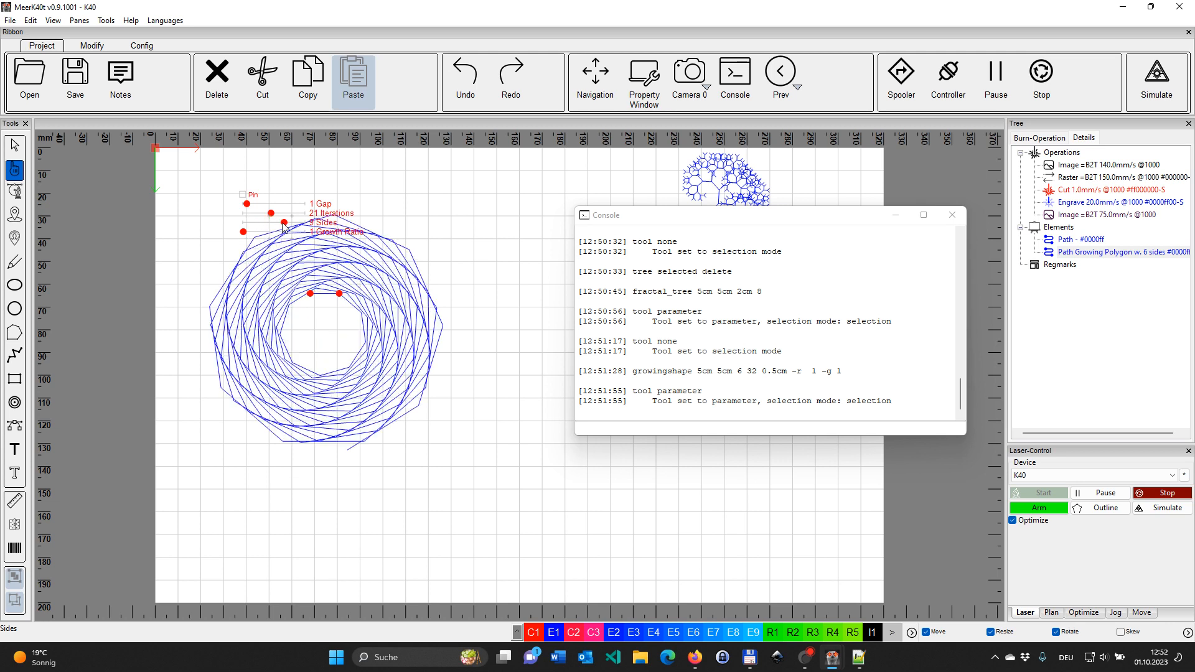
pyautogui.moveTo(276, 226)
pyautogui.mouseDown()
pyautogui.moveTo(256, 227)
pyautogui.moveTo(269, 216)
pyautogui.mouseUp()
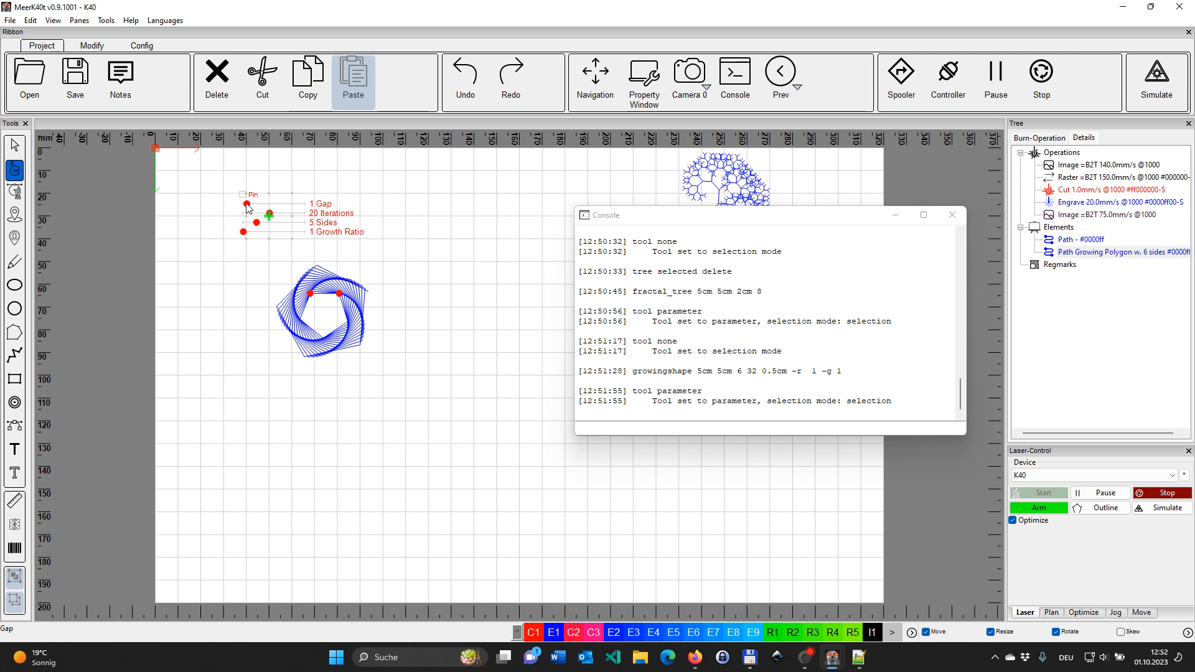
pyautogui.moveTo(248, 204); pyautogui.dragTo(249, 236)
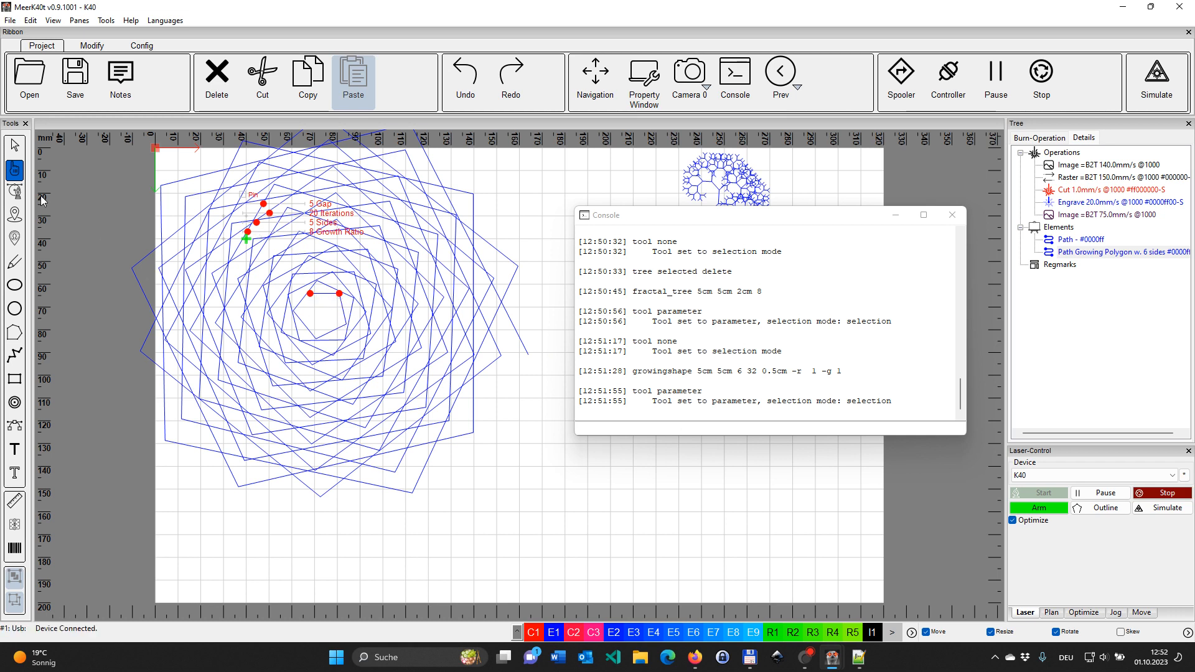
# Delete the growing polygon and move the fractal tree to about 40 mm, 12 mm on the bed
pyautogui.click(14, 146)
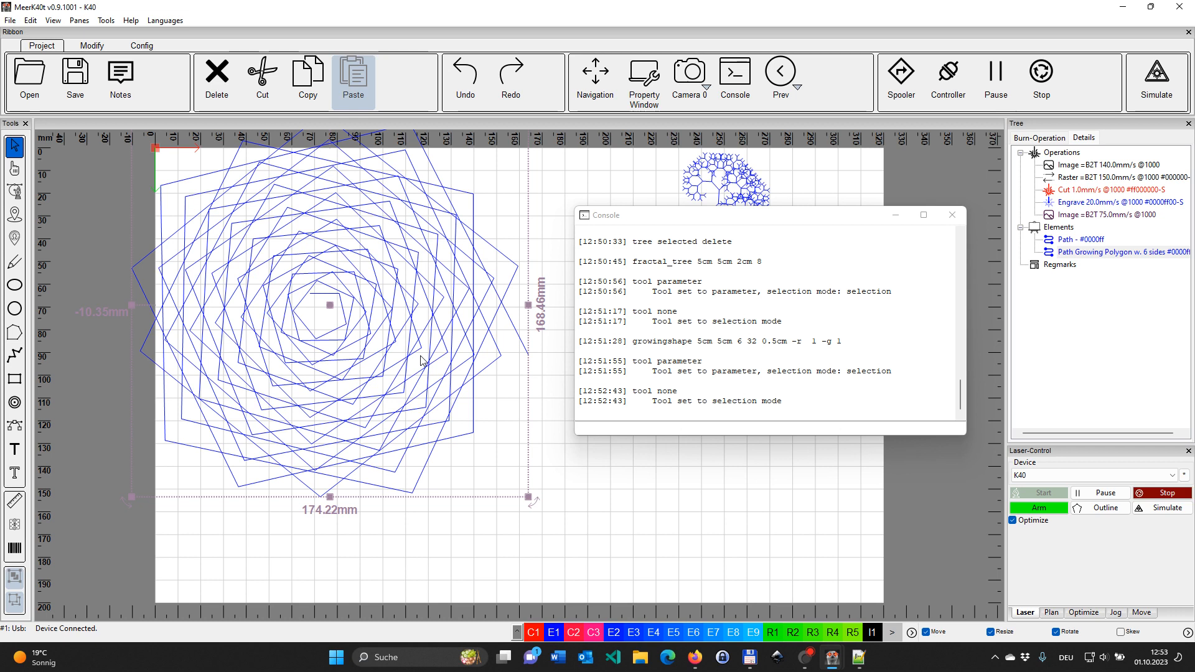
pyautogui.press('Delete')
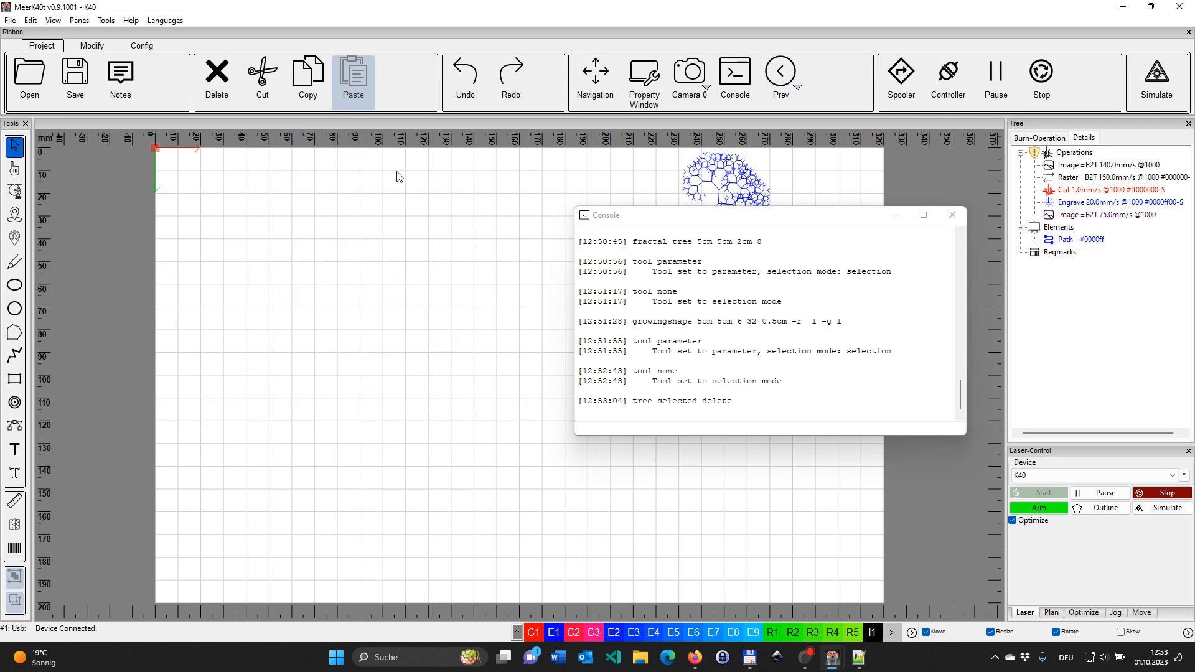
pyautogui.click(742, 187)
pyautogui.moveTo(722, 225); pyautogui.dragTo(776, 377)
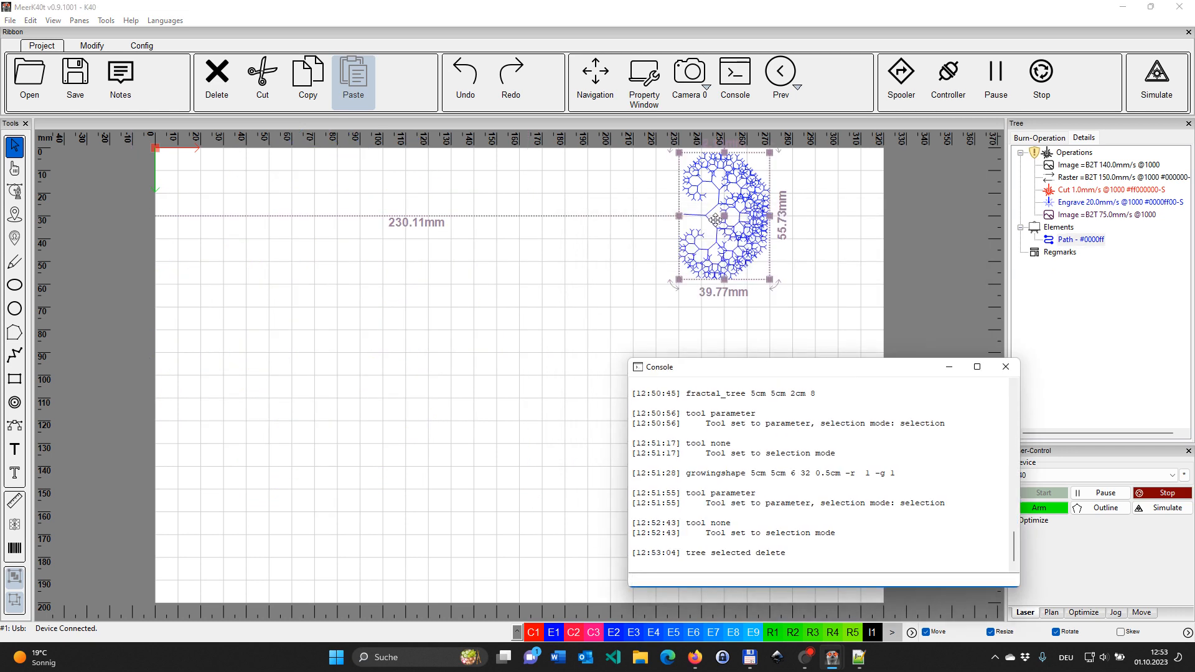
pyautogui.moveTo(668, 239); pyautogui.dragTo(318, 261)
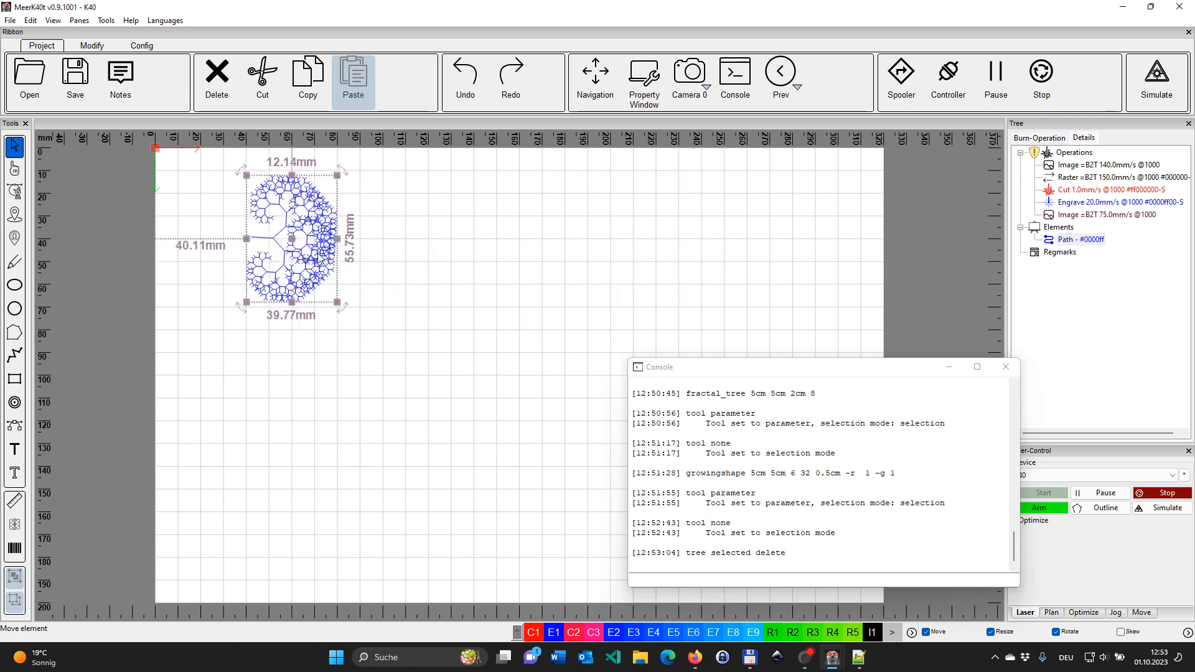
# Create a parametric grid of the fractal tree with the console command "pgrid 10cm 10cm 3 2"
pyautogui.click(685, 581)
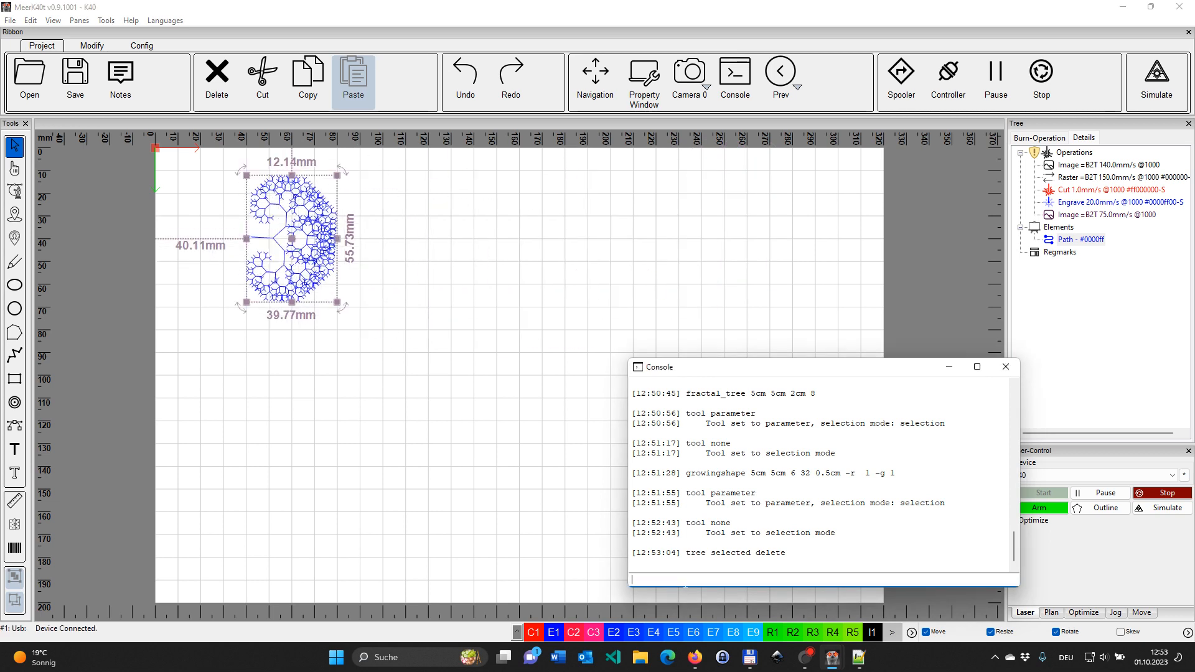
pyautogui.write('pgrid')
pyautogui.write('10cm')
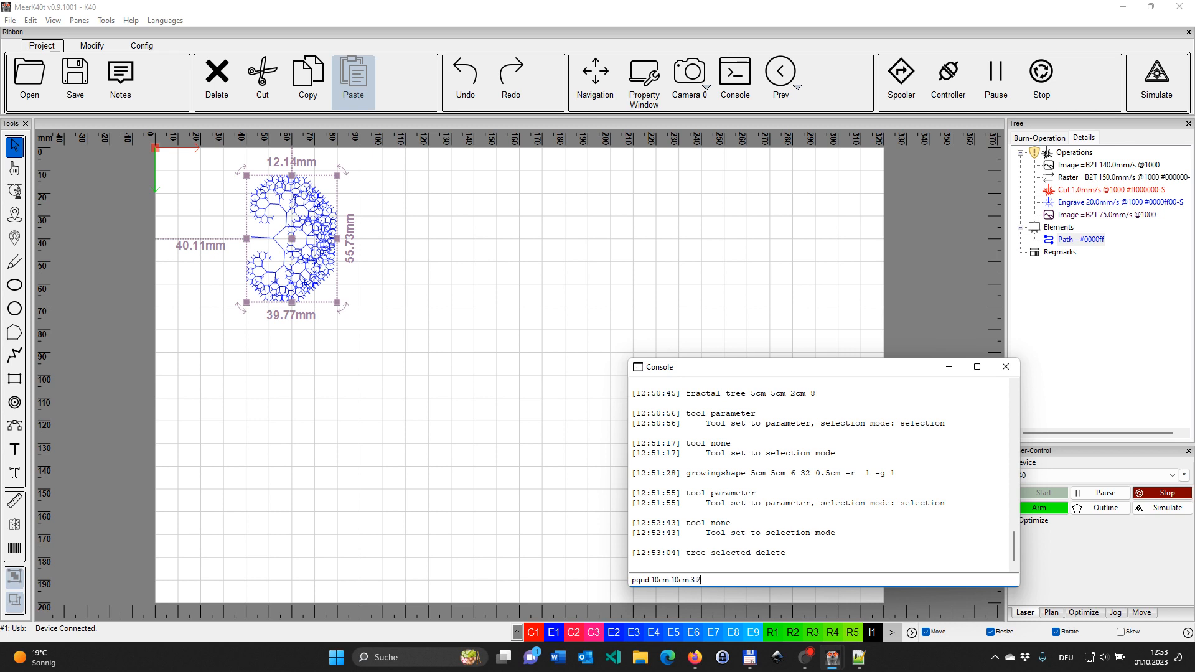
pyautogui.write('10cm 3 2')
pyautogui.press('Return')
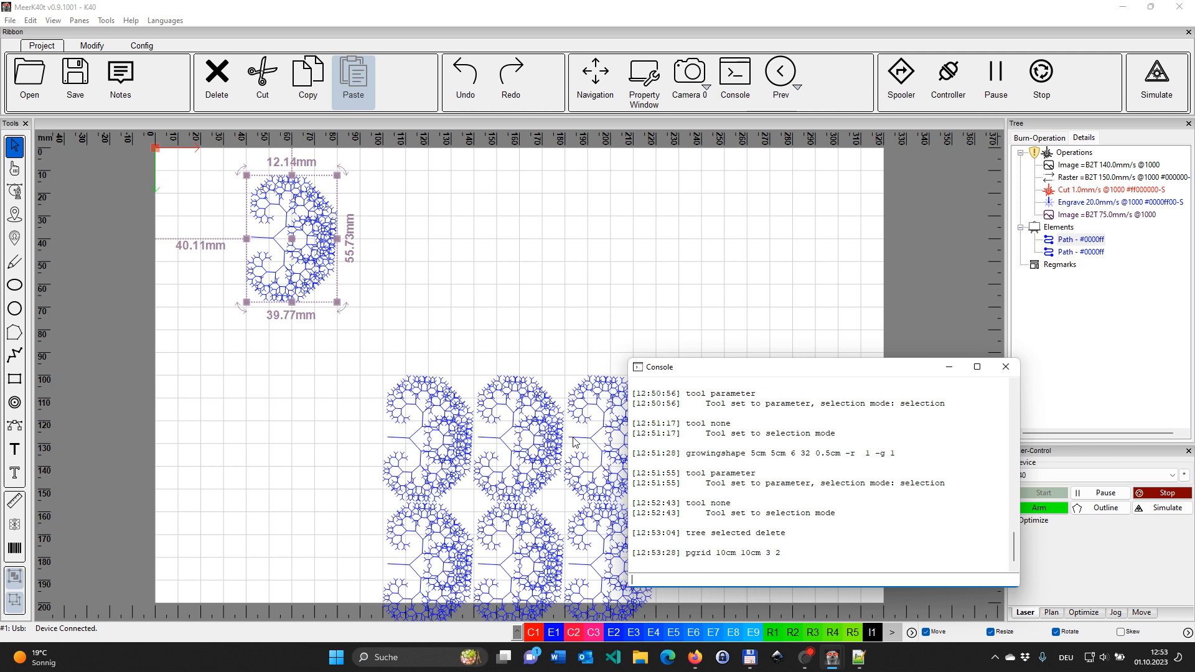
# Move the console clear of the tree grid and shift the grid up to about 34 mm from the bed's top edge
pyautogui.moveTo(803, 372); pyautogui.dragTo(953, 273)
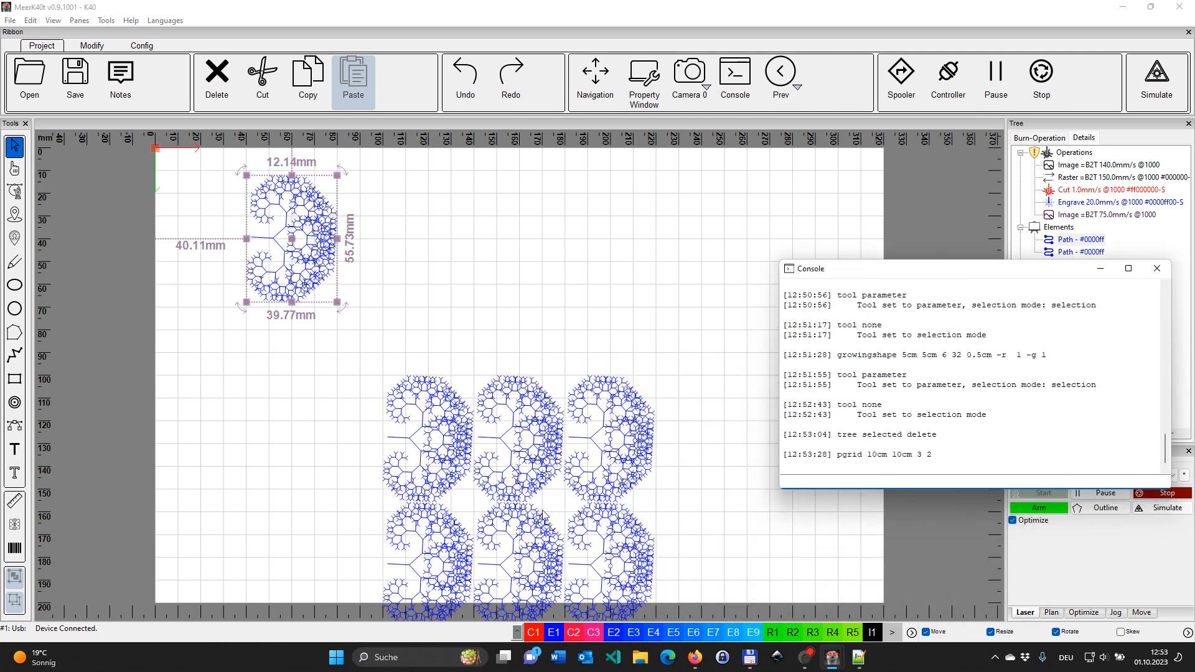
pyautogui.click(516, 491)
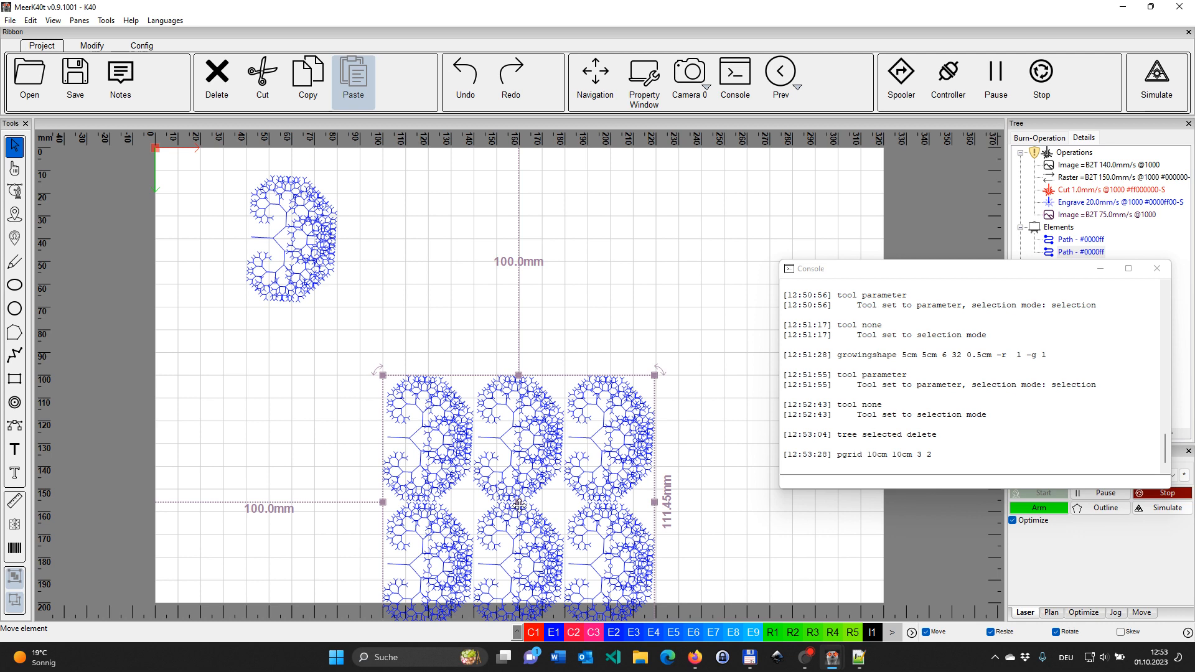
pyautogui.moveTo(517, 506); pyautogui.dragTo(519, 309)
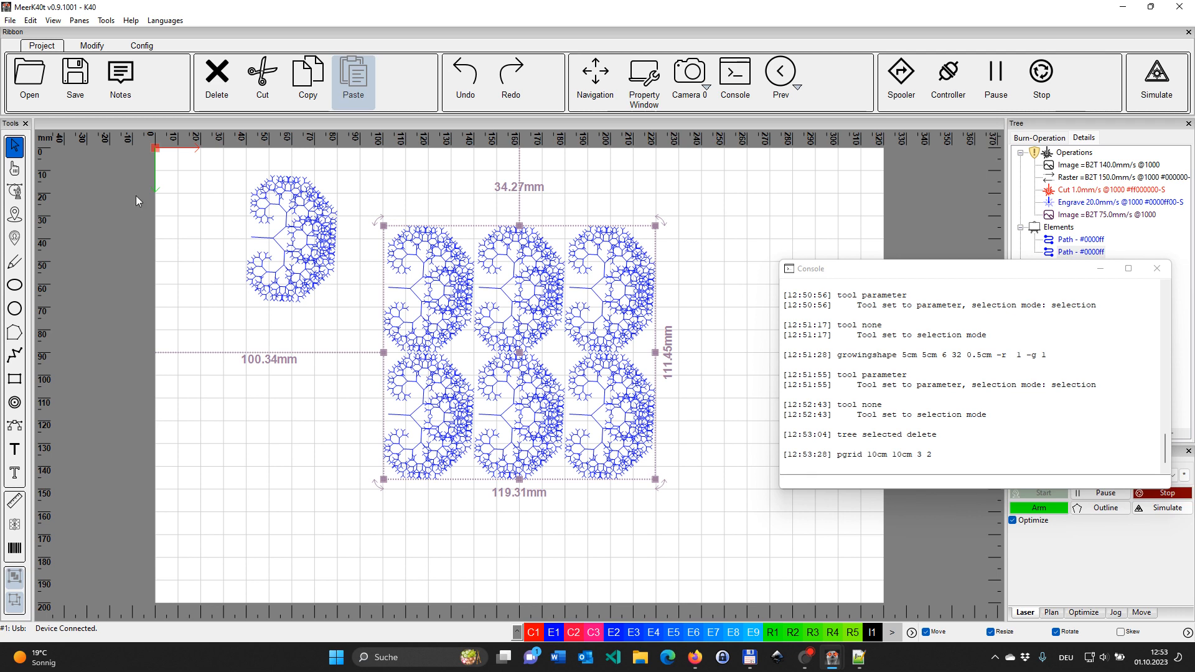
# Widen the horizontal and vertical gaps between the grid's tree copies through the grid's parameters
pyautogui.click(15, 172)
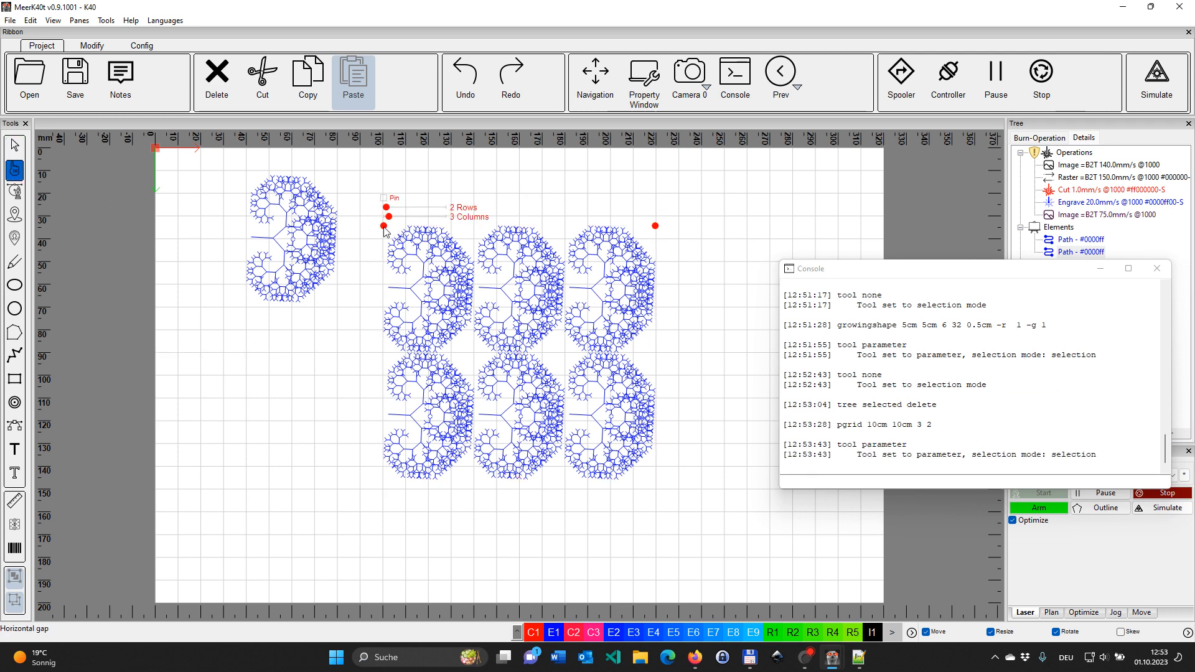
pyautogui.moveTo(384, 226); pyautogui.dragTo(395, 226)
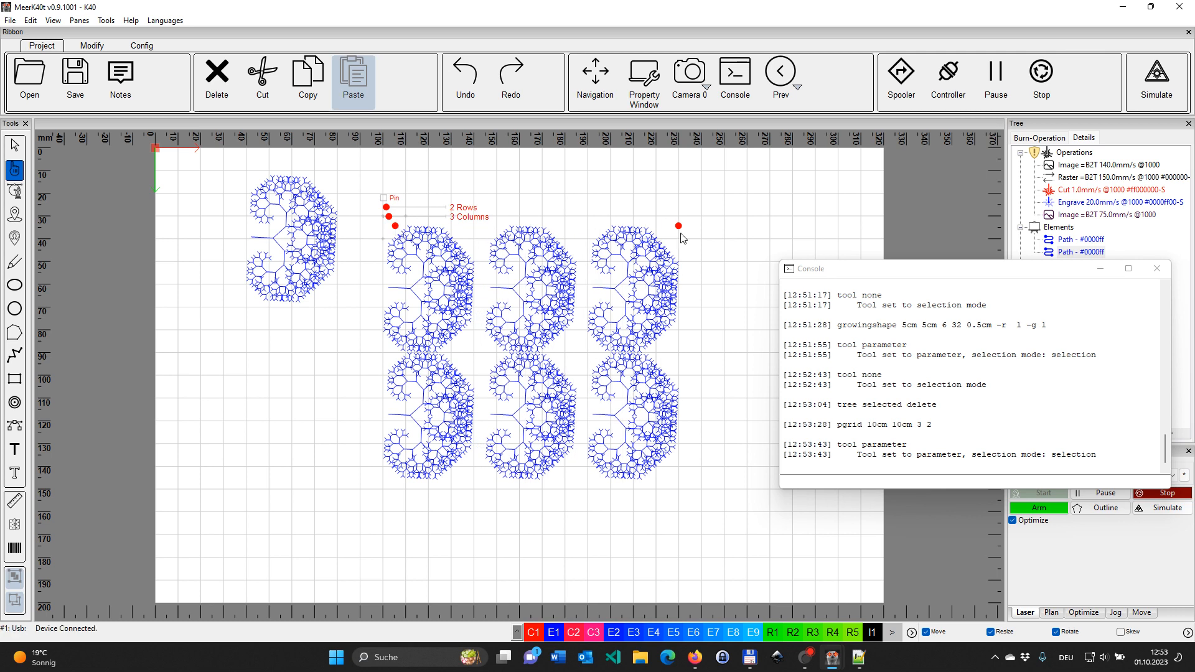
pyautogui.moveTo(682, 230); pyautogui.dragTo(683, 245)
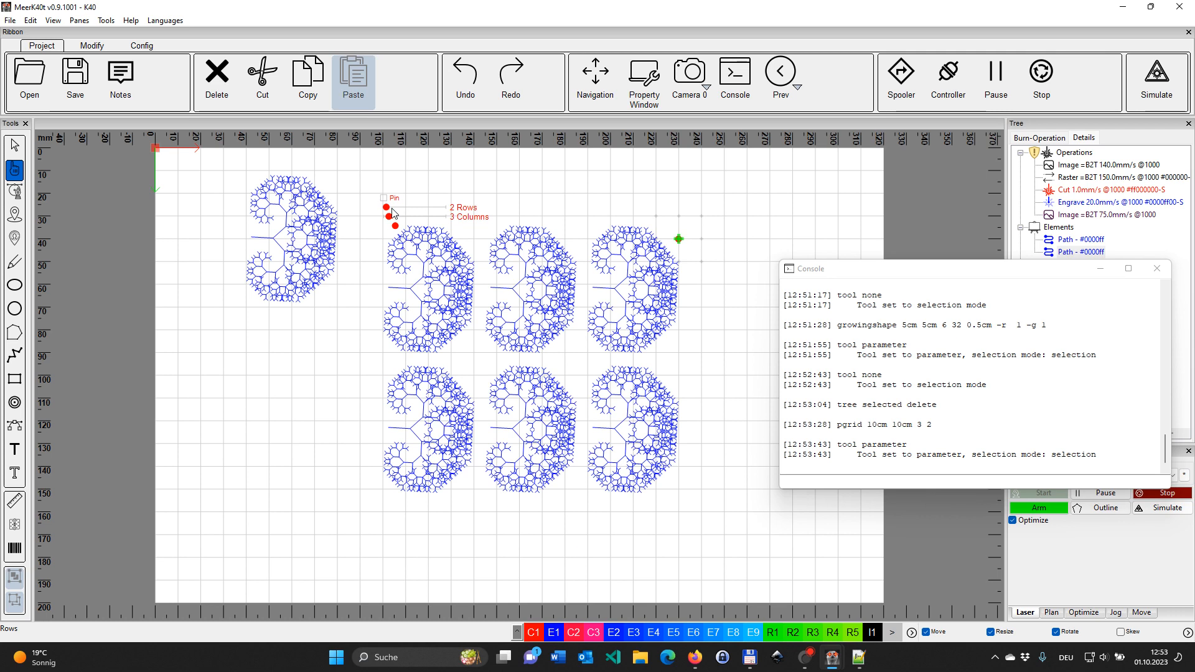
# Set the tree grid to 3 rows and 3 columns, and move it fully onto the bed
pyautogui.moveTo(391, 210); pyautogui.dragTo(383, 217)
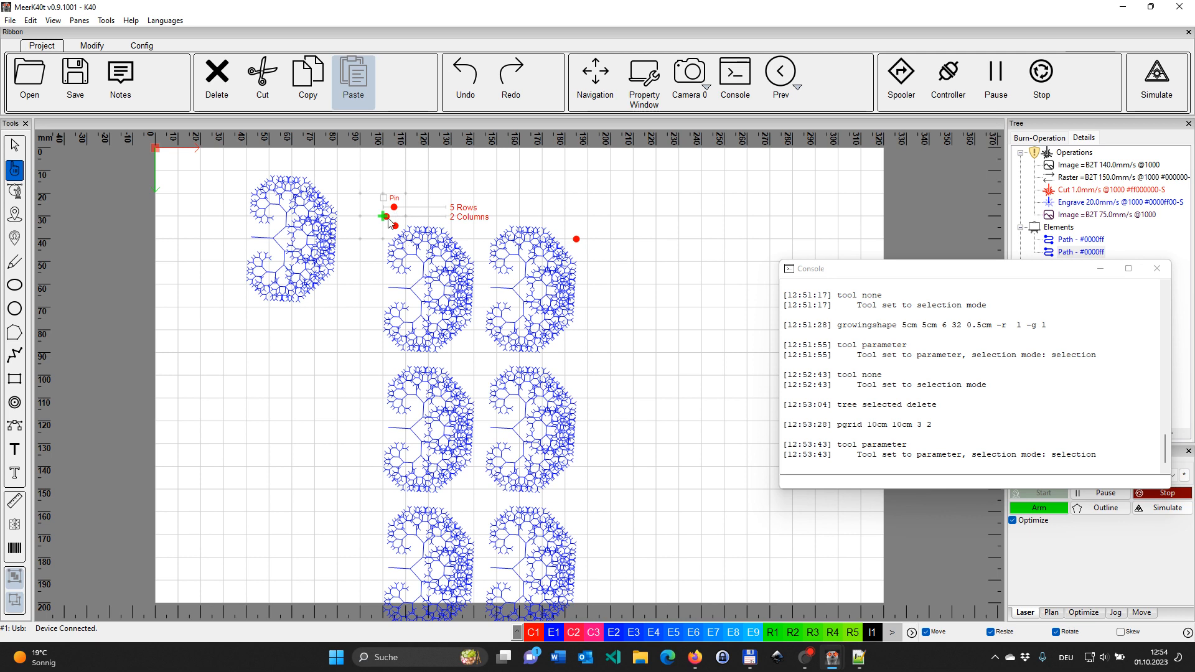
pyautogui.moveTo(392, 206); pyautogui.dragTo(388, 208)
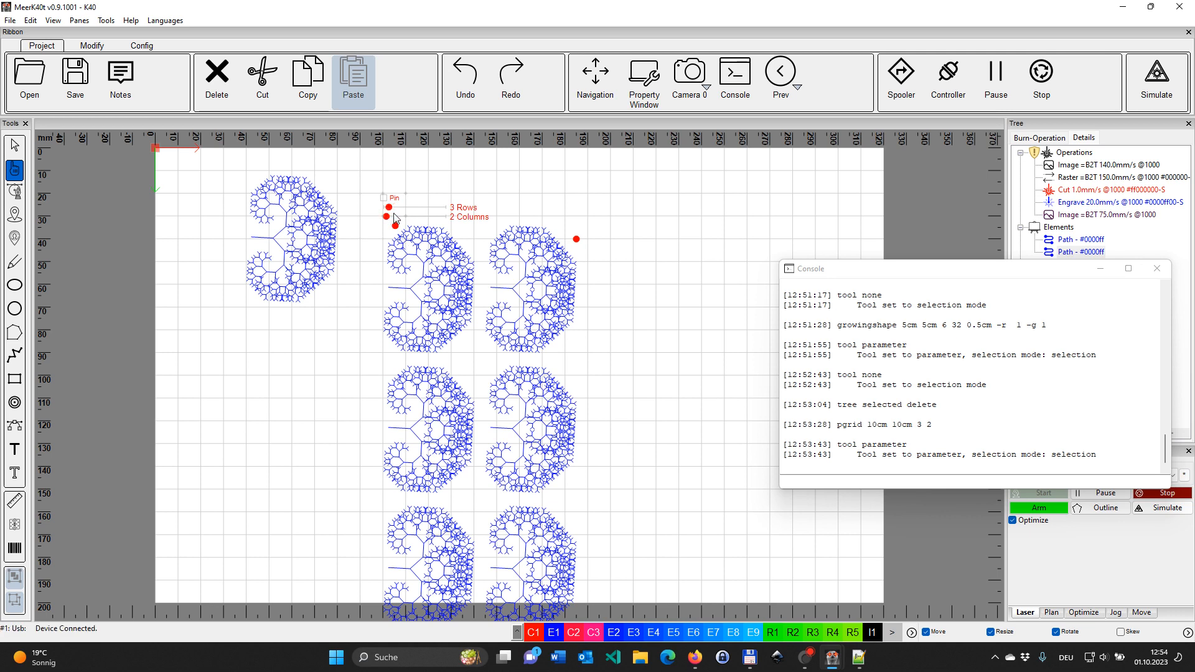
pyautogui.moveTo(393, 218); pyautogui.dragTo(390, 219)
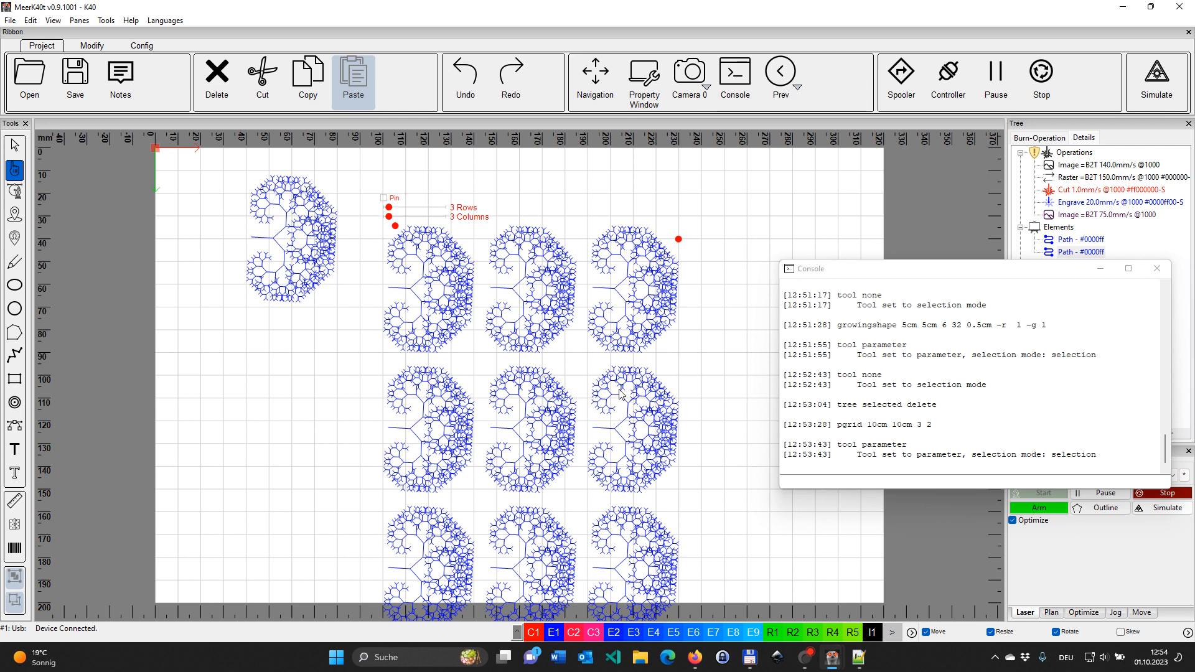
pyautogui.click(267, 384)
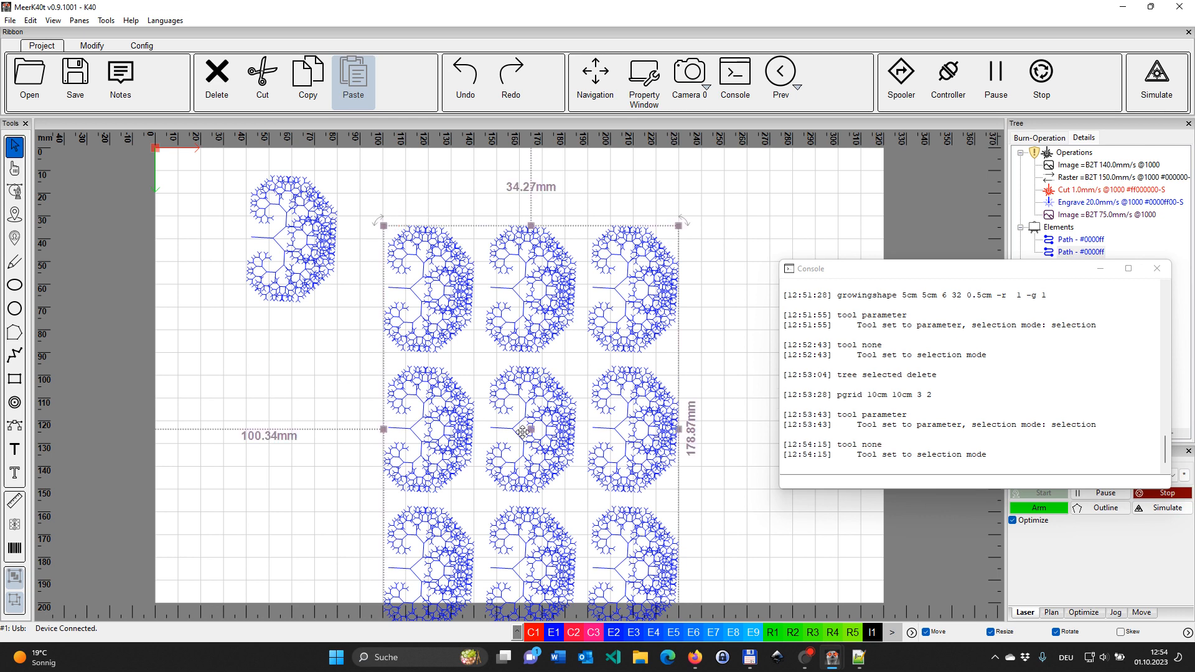
pyautogui.moveTo(523, 431); pyautogui.dragTo(654, 376)
# Set the original fractal tree's branch length to 73% and iterations to 9, and tilt its trunk diagonally downward through its parameters
pyautogui.click(321, 285)
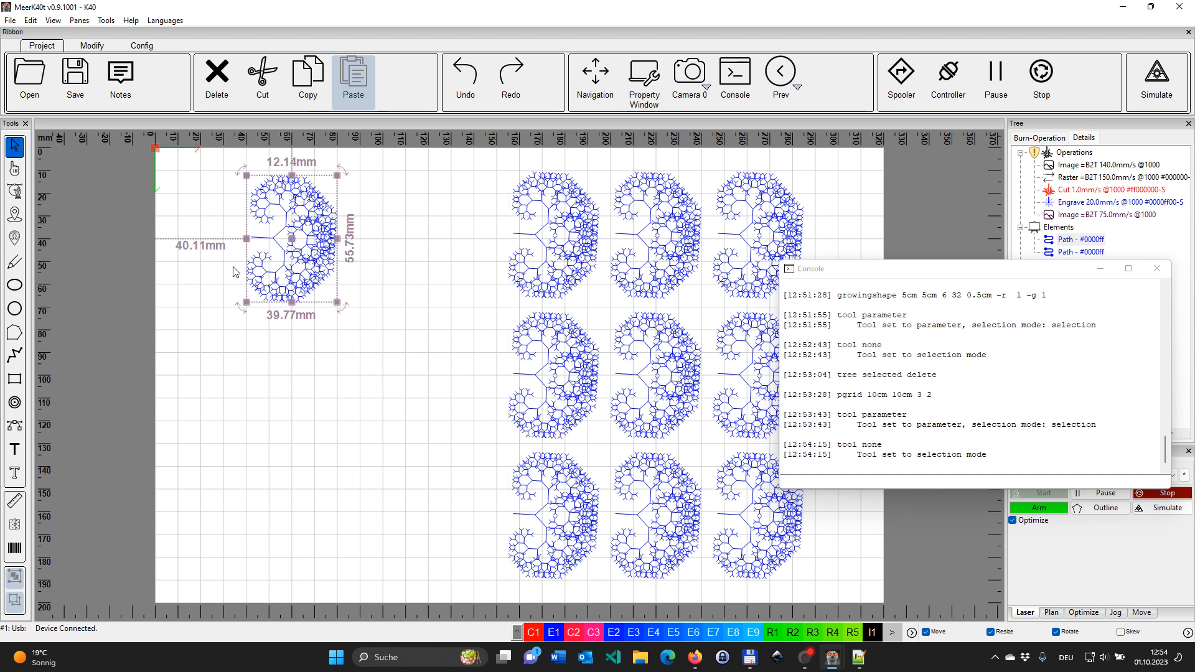
pyautogui.click(15, 169)
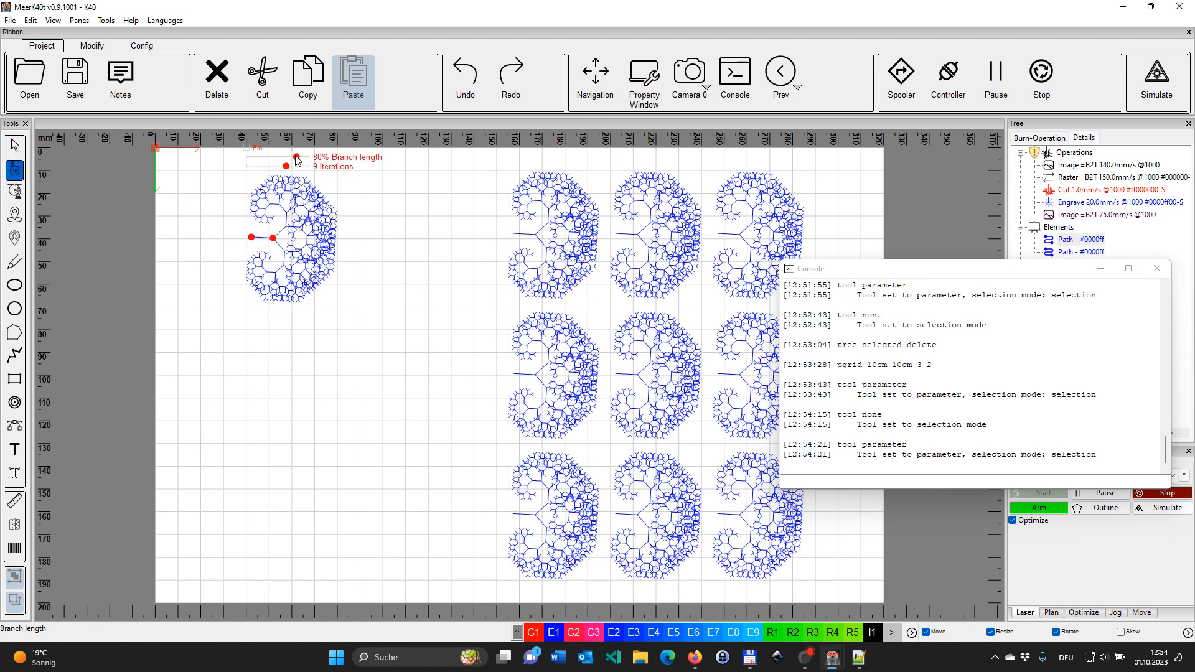
pyautogui.moveTo(296, 158); pyautogui.dragTo(281, 167)
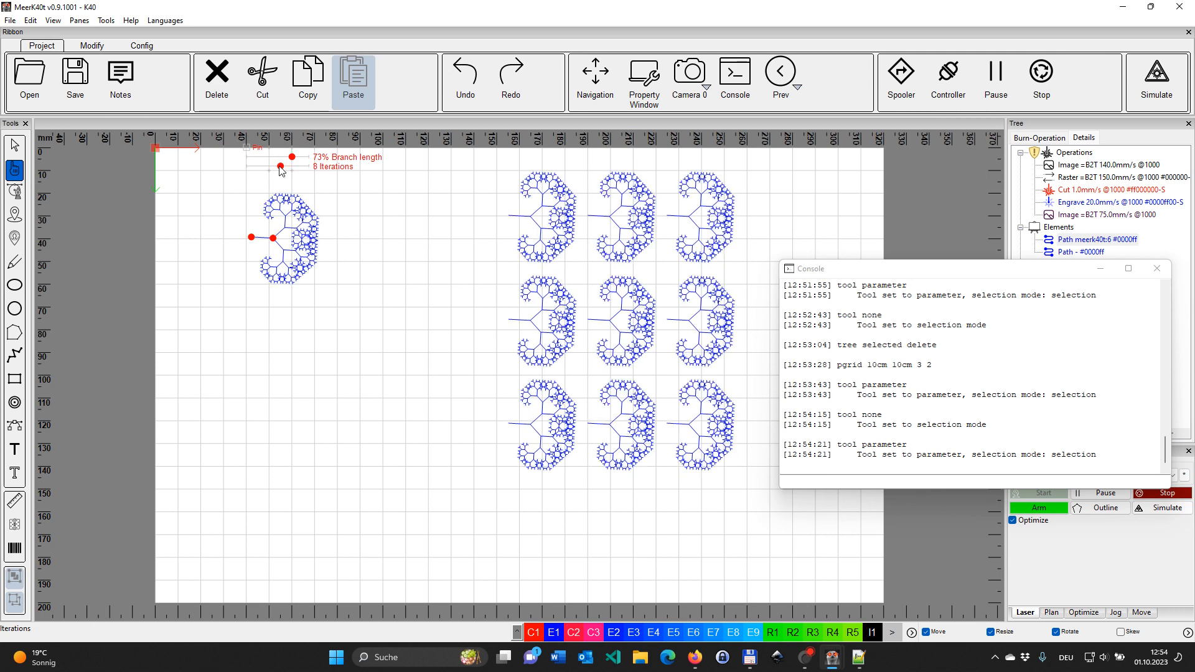
pyautogui.moveTo(280, 168); pyautogui.dragTo(288, 169)
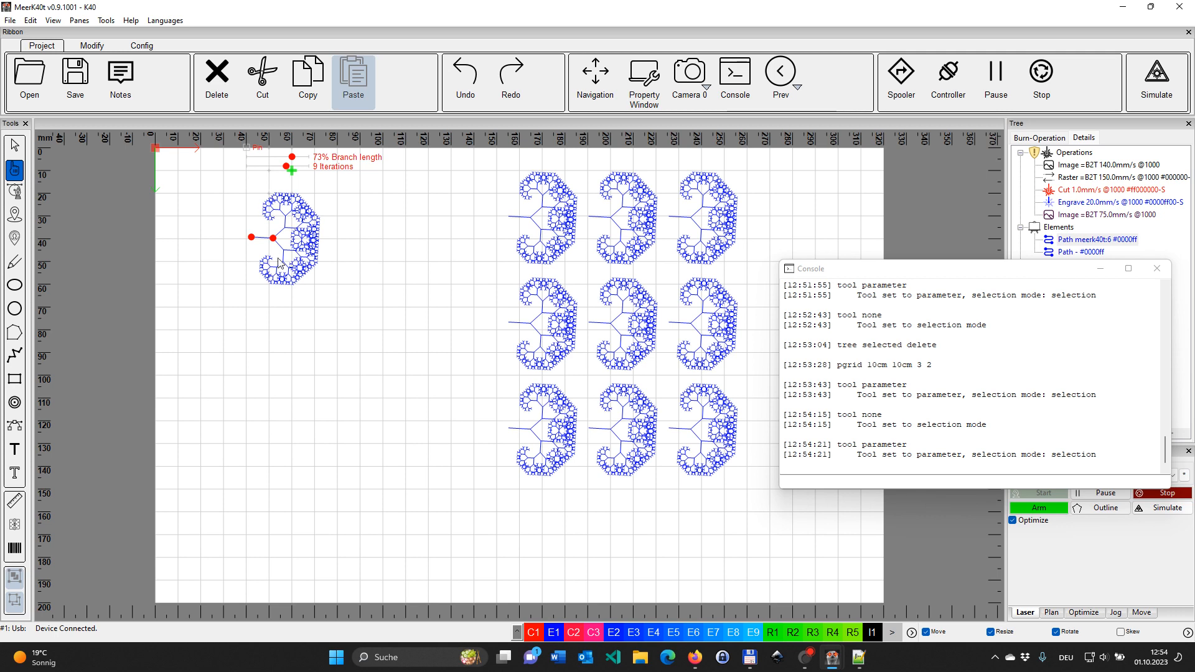
pyautogui.moveTo(274, 238); pyautogui.dragTo(269, 265)
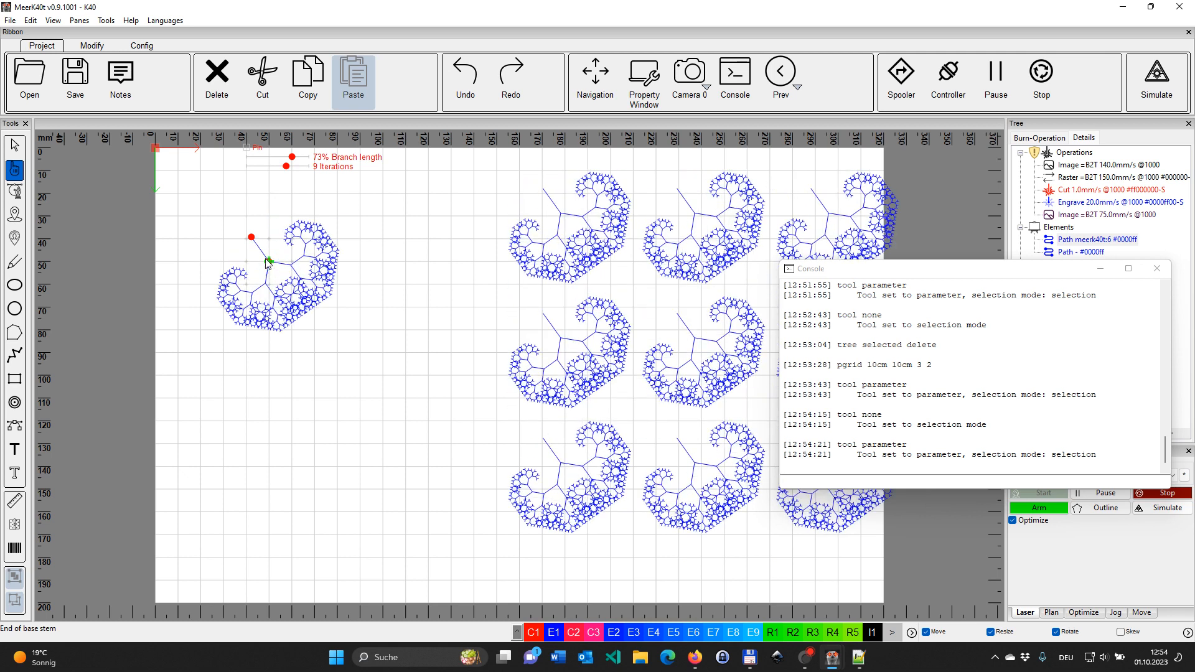